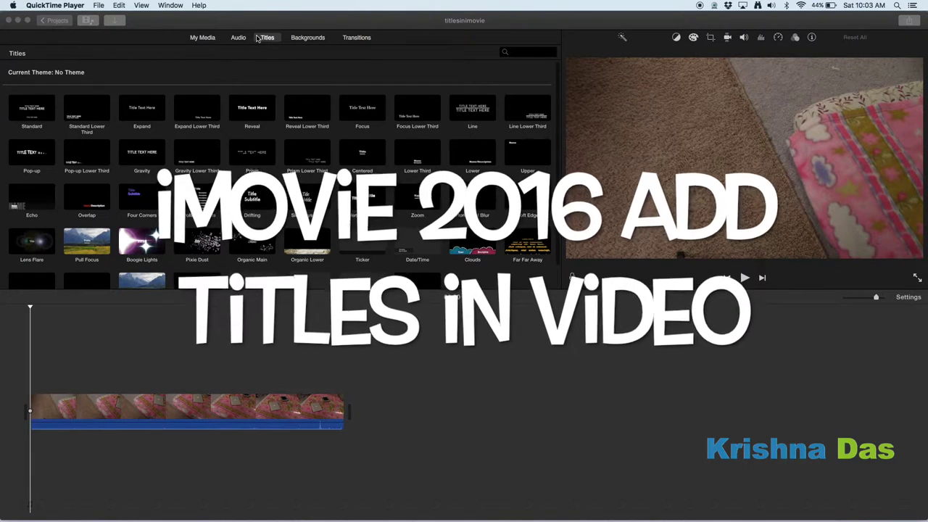
Switch the browser from title styles to the My Media library, organised by year
click(195, 39)
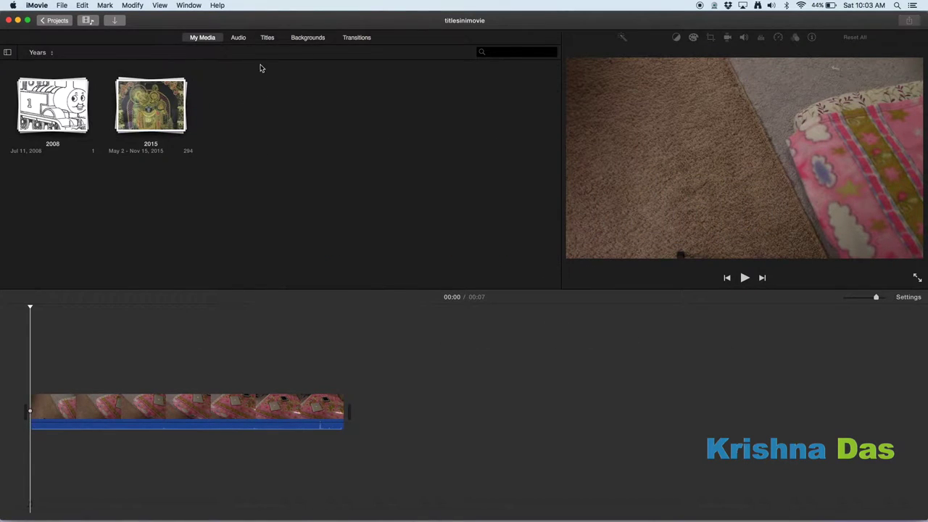
Place a 4-second Standard title over the start of the video clip and preview it
click(267, 41)
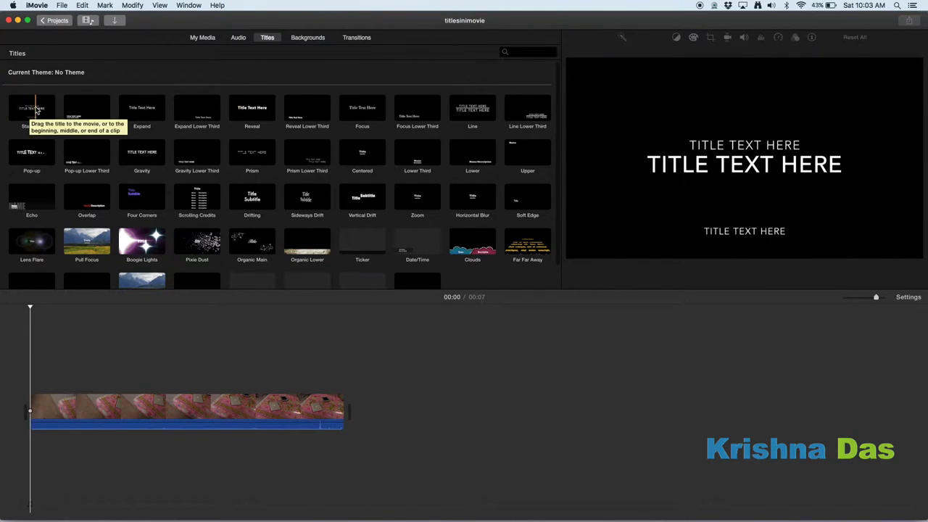
drag(31, 107, 80, 384)
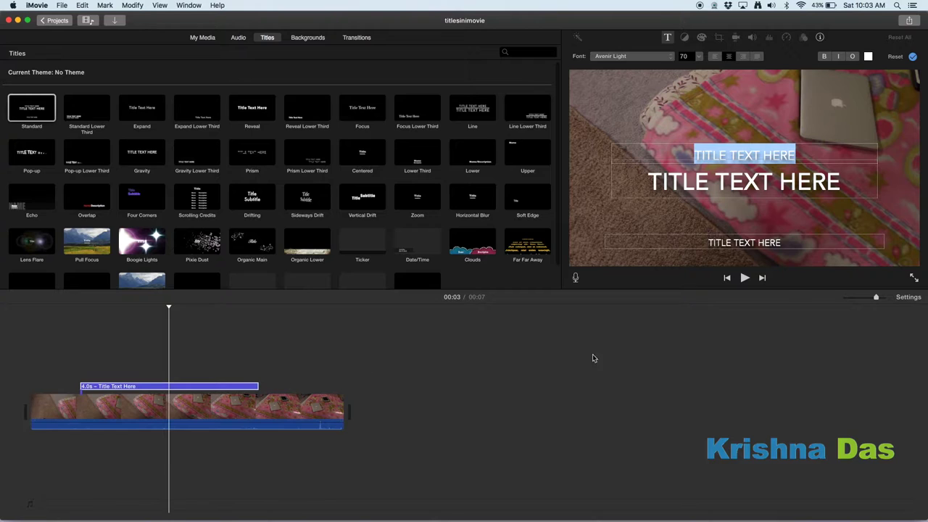
click(744, 279)
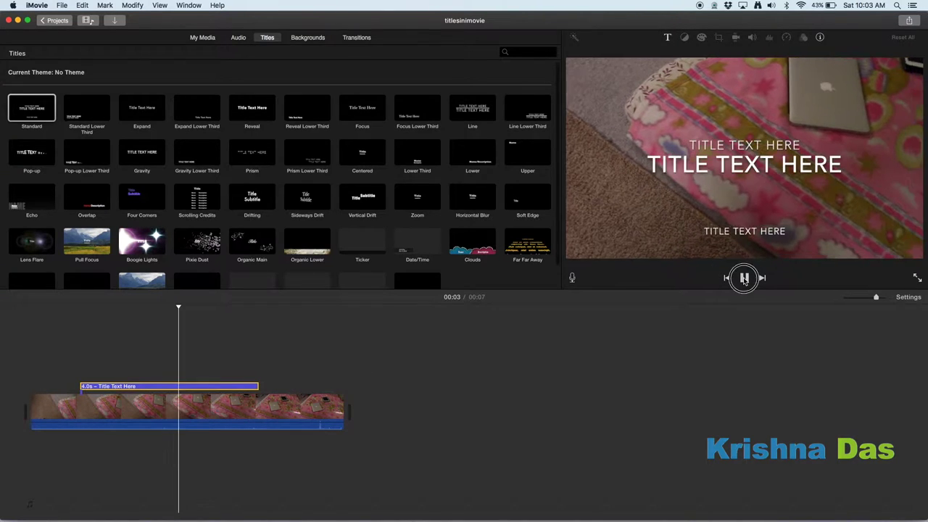
click(743, 277)
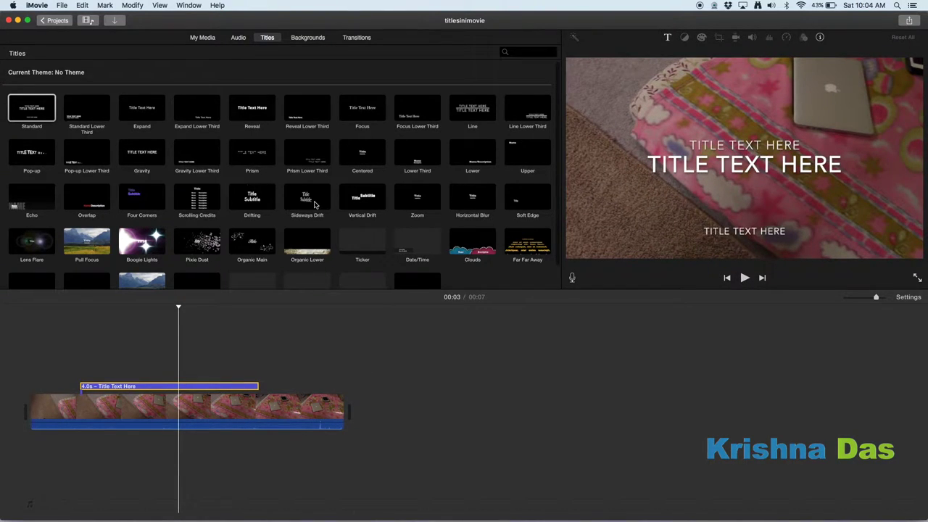
drag(244, 150, 275, 382)
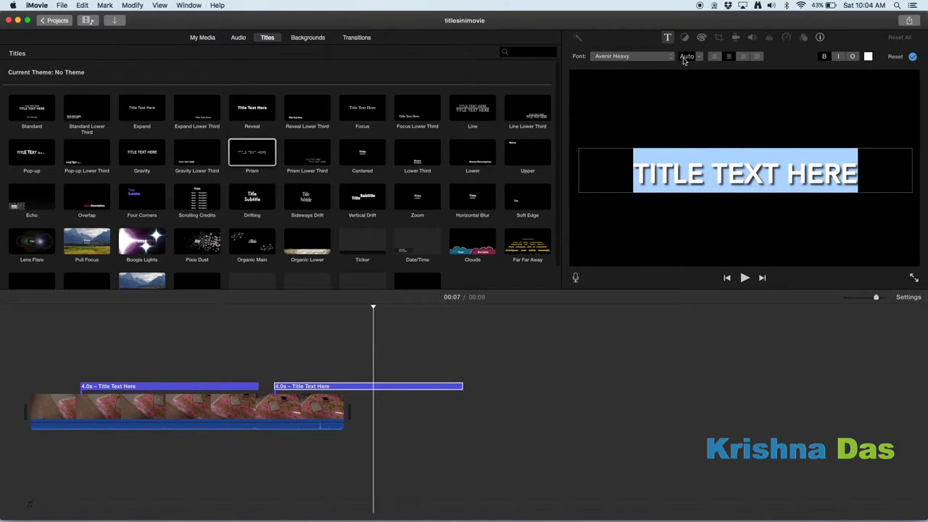
click(697, 56)
click(769, 61)
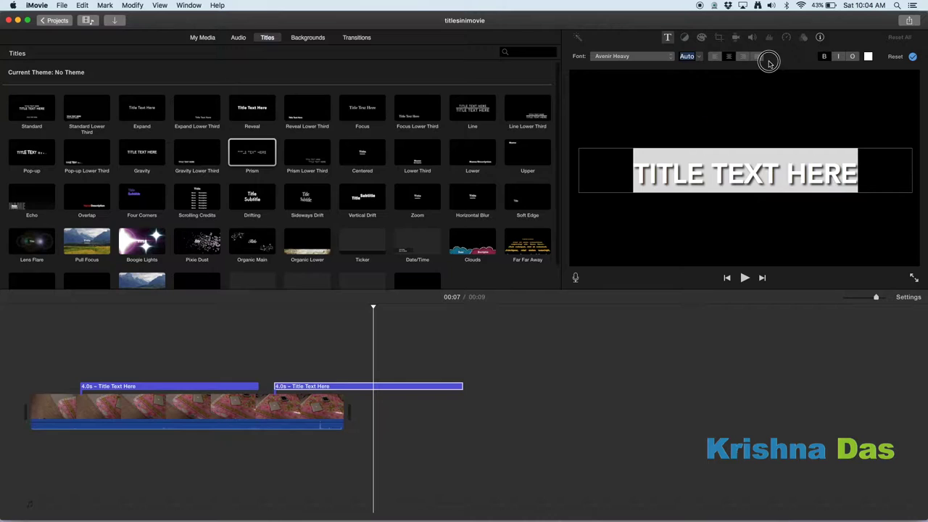
key(BackSpace)
click(369, 391)
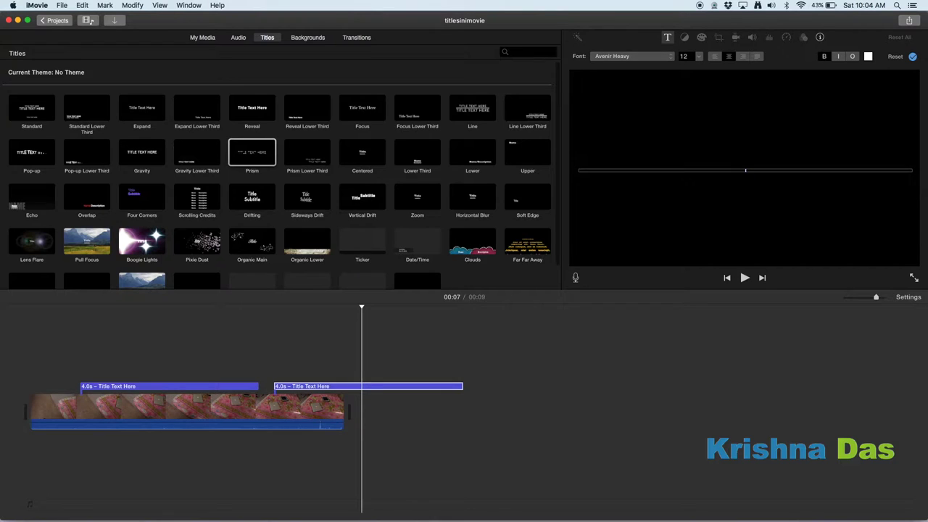
right_click(446, 385)
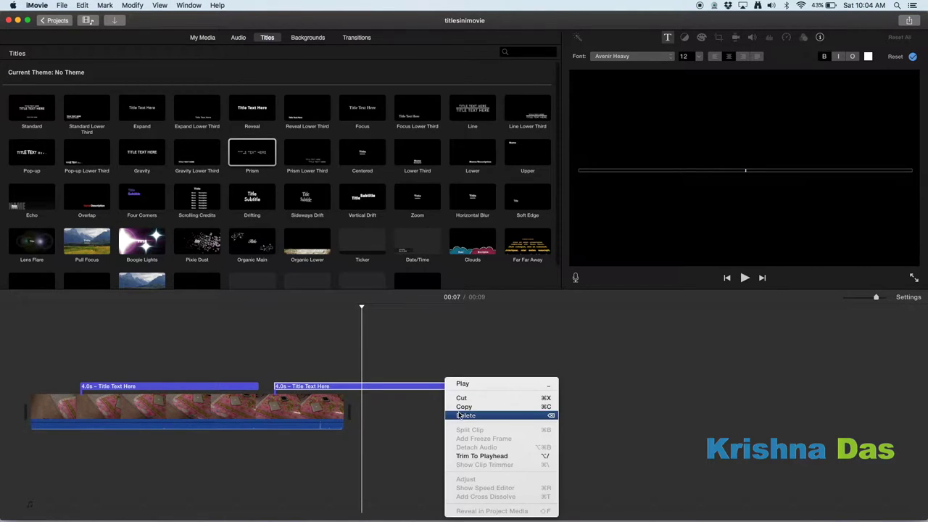
click(460, 416)
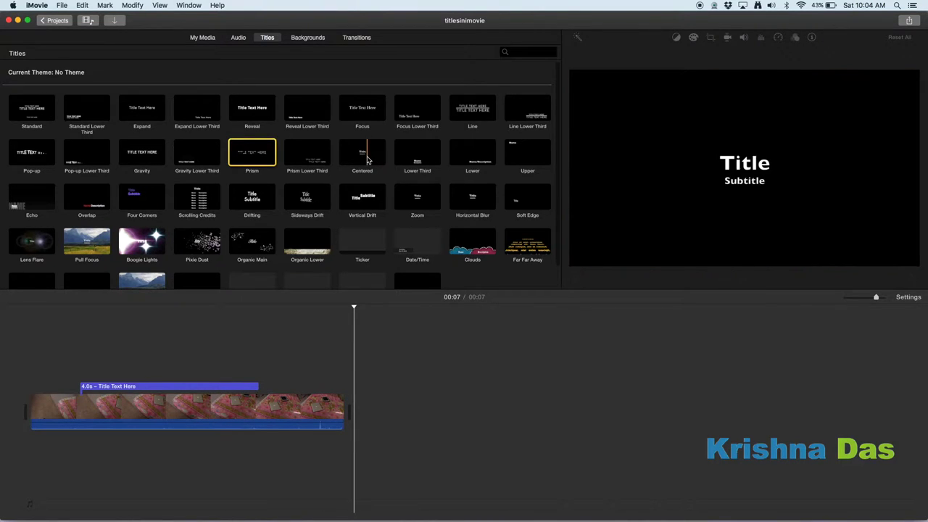
drag(306, 241, 285, 372)
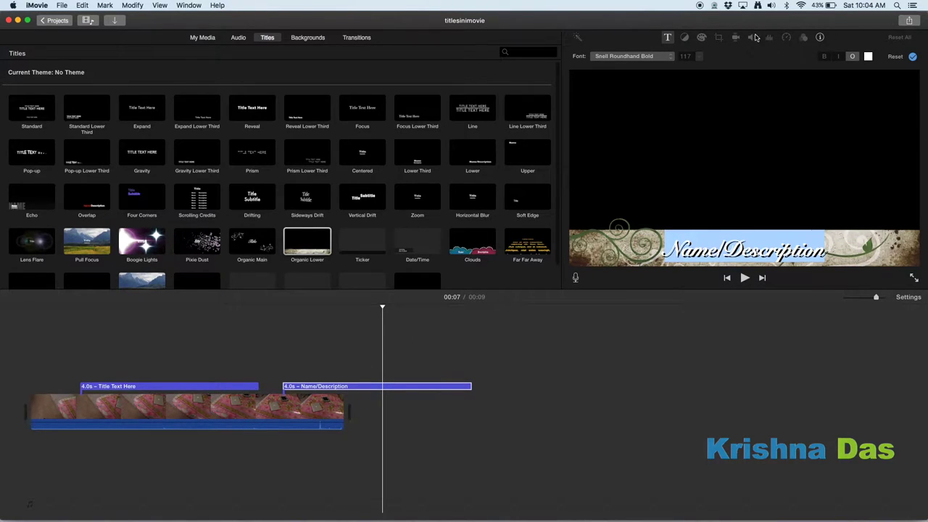
click(626, 57)
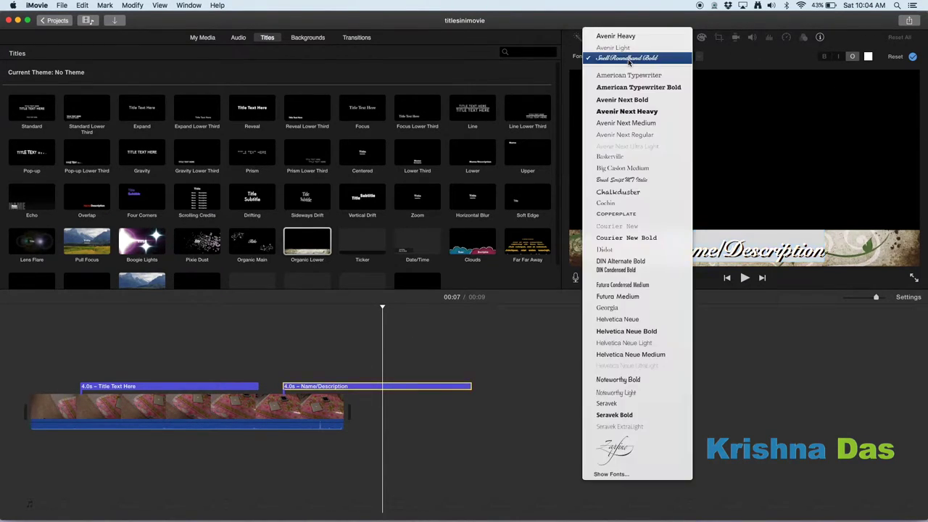
click(780, 52)
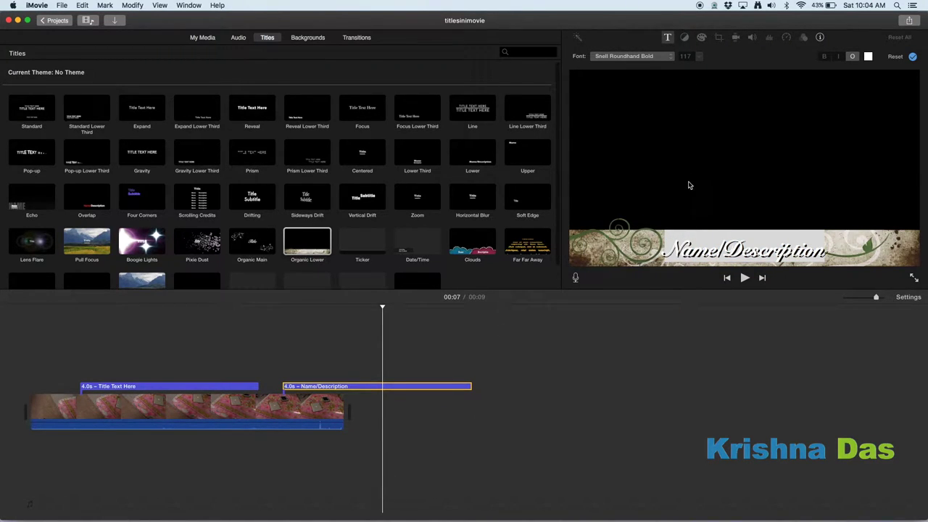
click(705, 249)
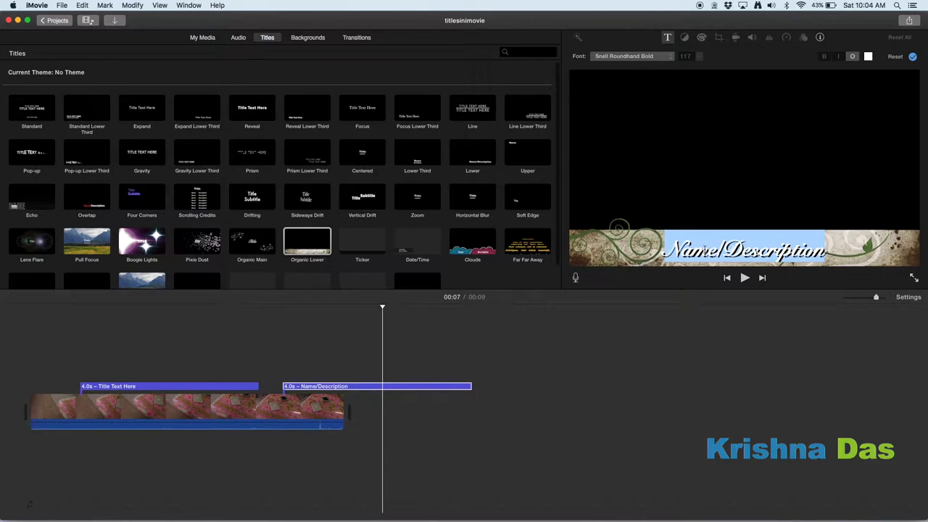
text(Krishna)
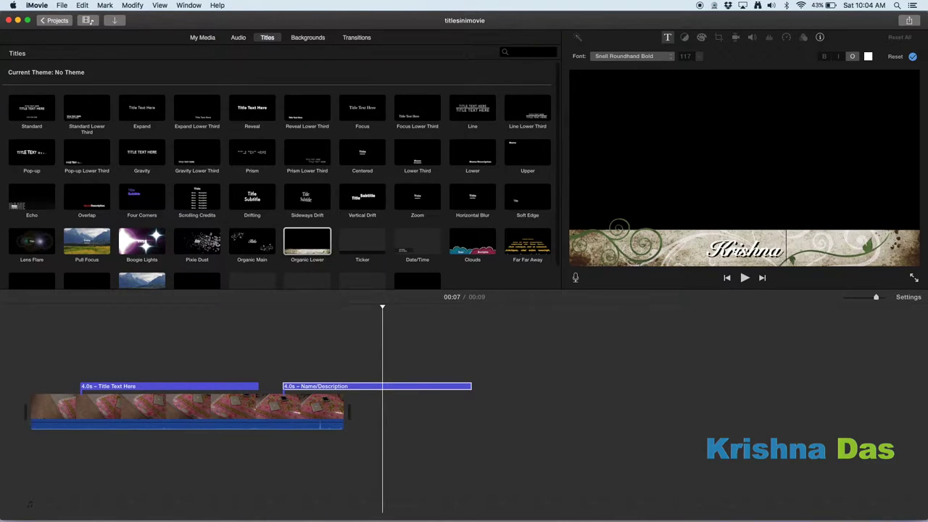
key(BackSpace)
key(BackSpace)
key(BackSpace)
key(BackSpace)
key(BackSpace)
key(BackSpace)
key(BackSpace)
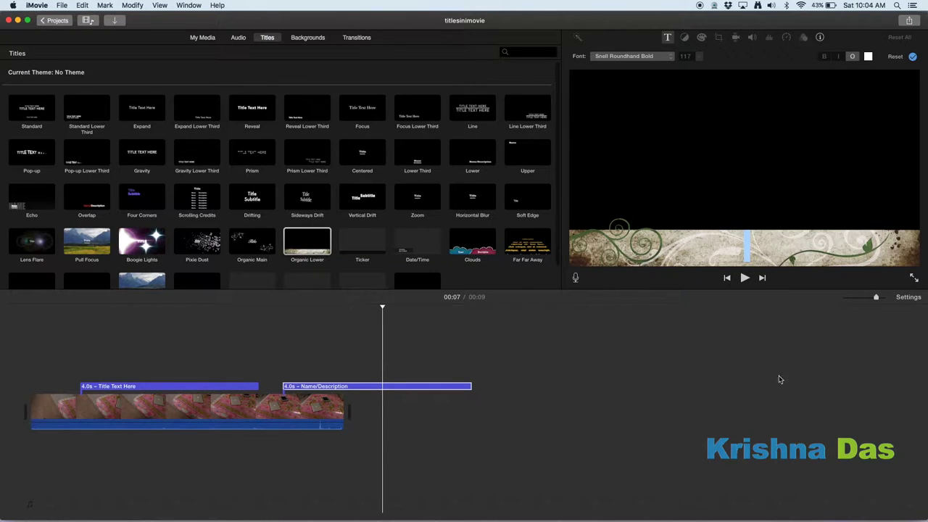
right_click(422, 387)
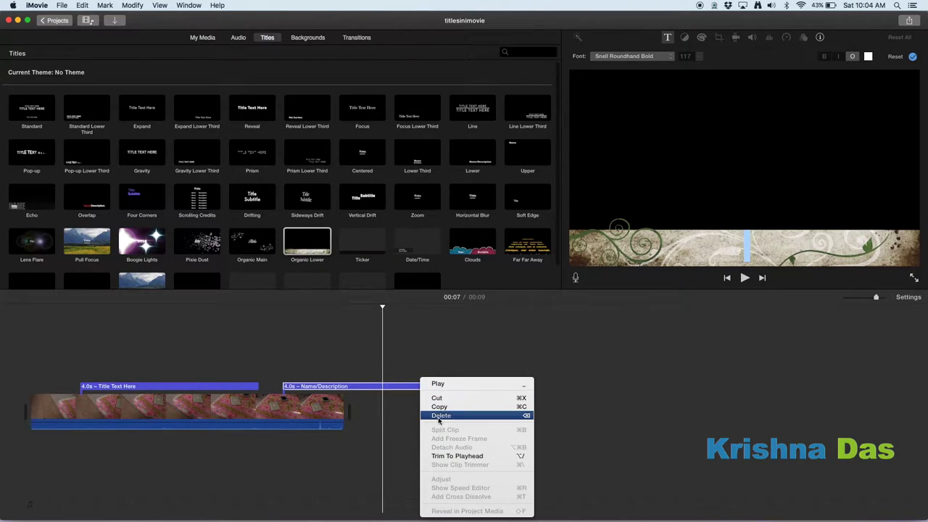
click(438, 418)
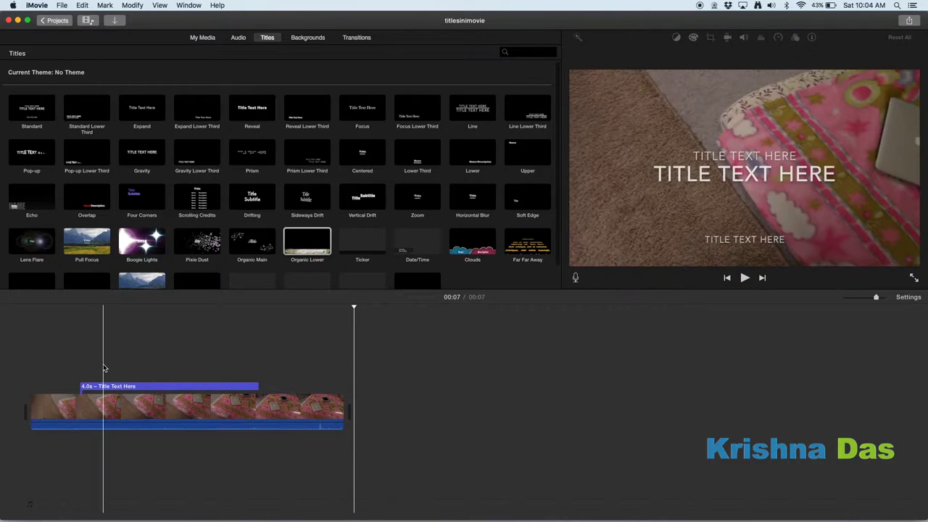
Replace the Standard title's top line with KRISHNA DAS
click(111, 380)
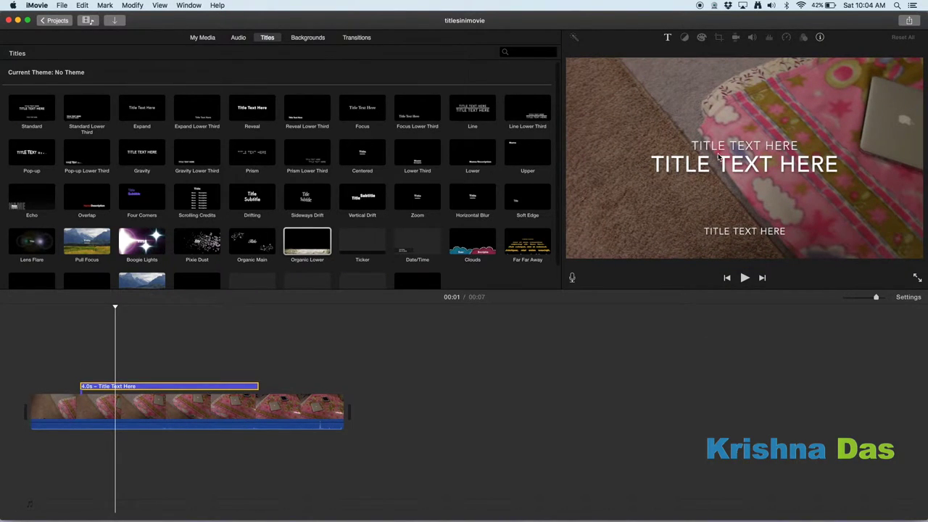
double_click(759, 145)
key(BackSpace)
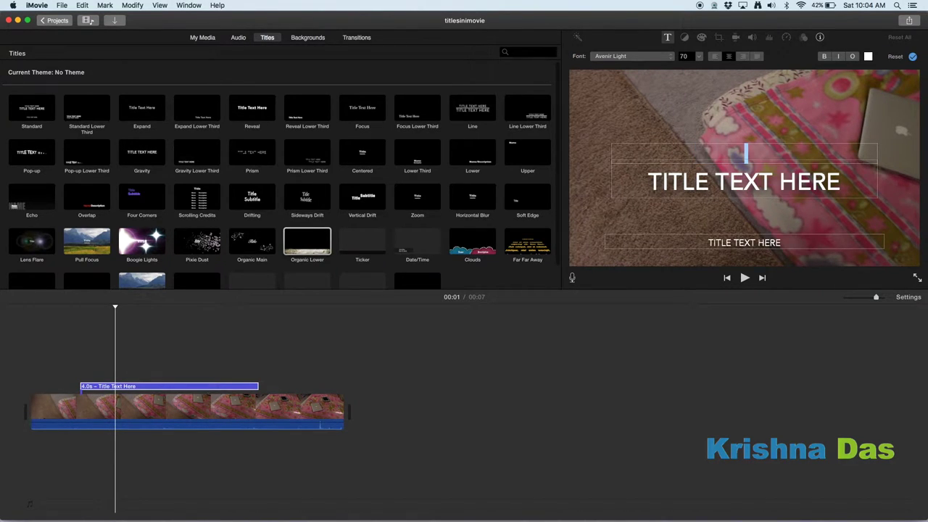
text(KRISHNA DAS)
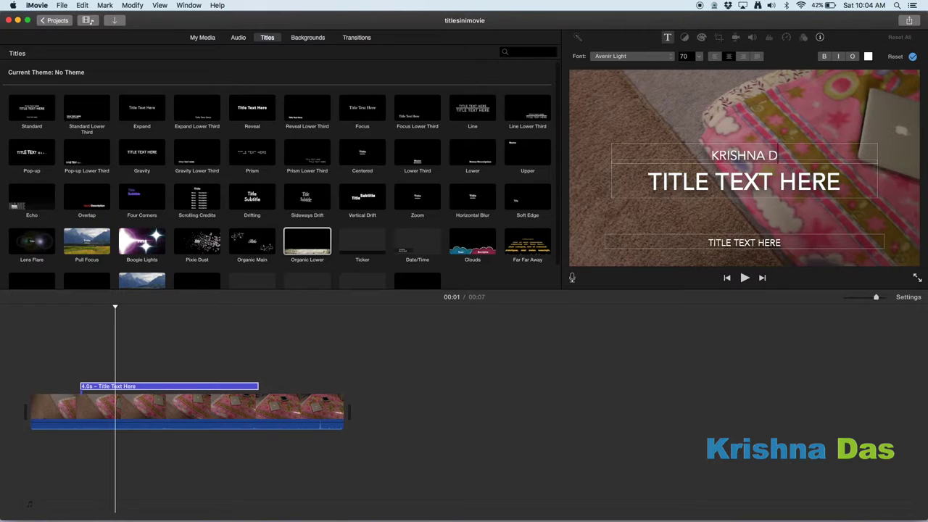
Set the title in regular American Typewriter, with the KRISHNA DAS line in Didot
click(662, 57)
click(674, 74)
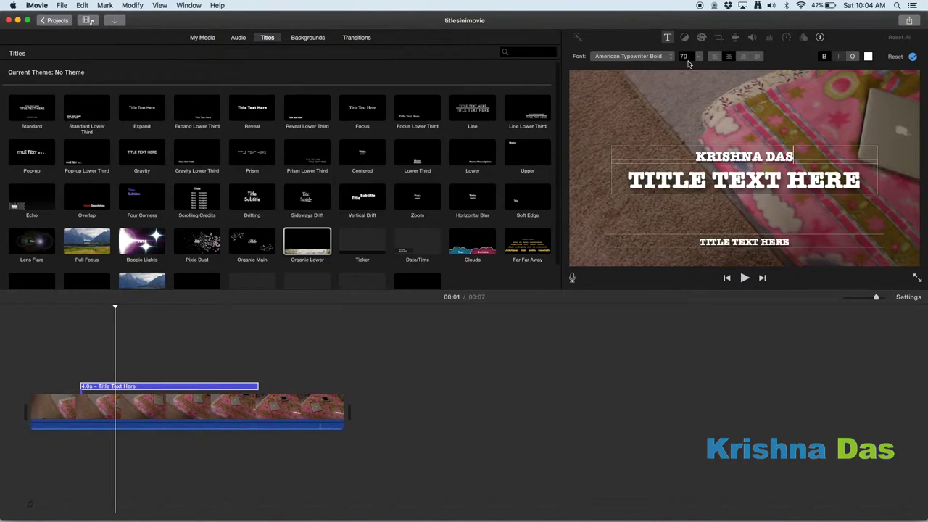
click(652, 58)
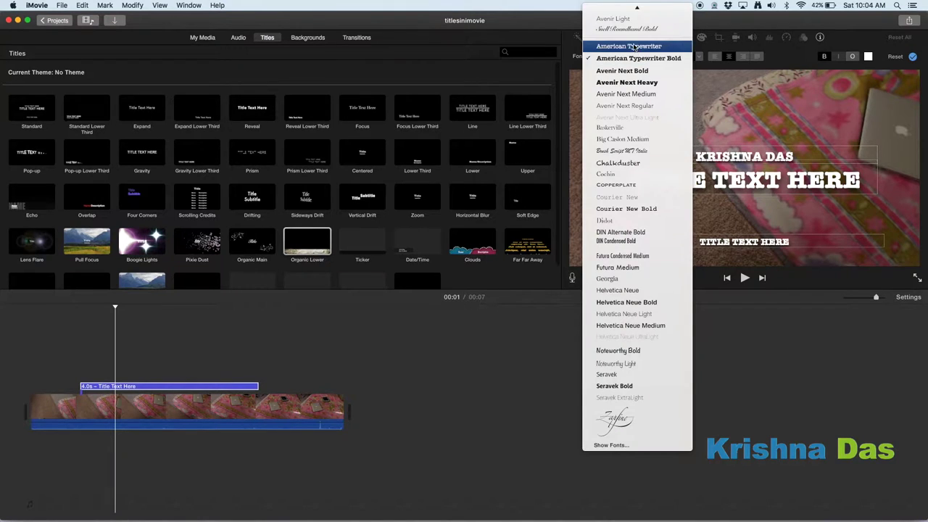
click(638, 42)
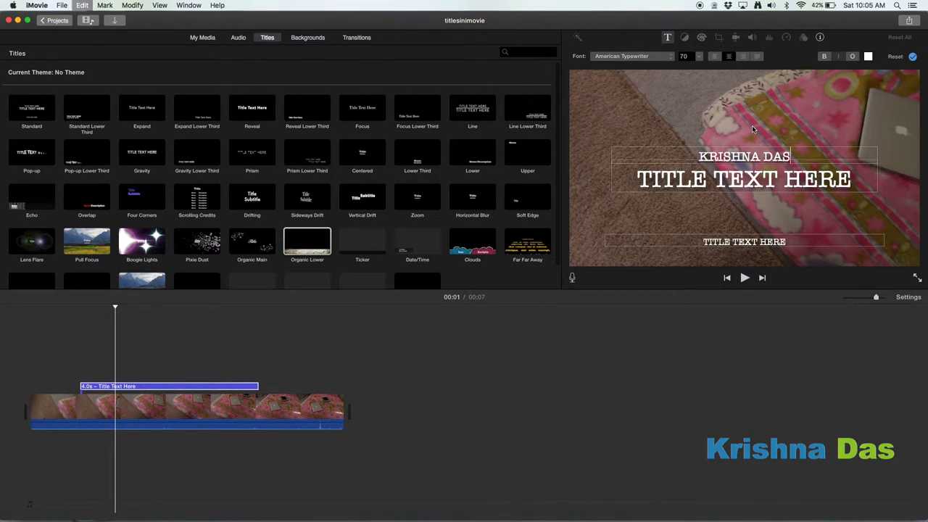
double_click(745, 156)
click(636, 60)
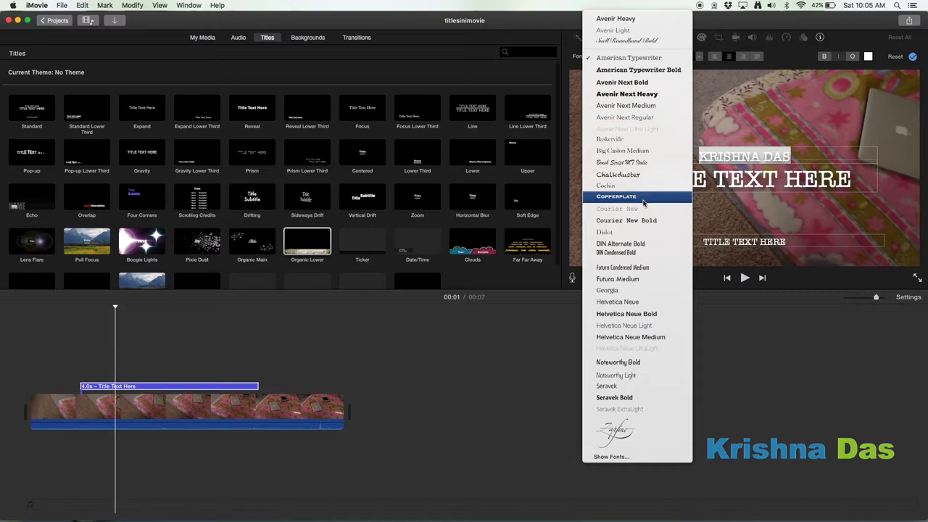
click(639, 233)
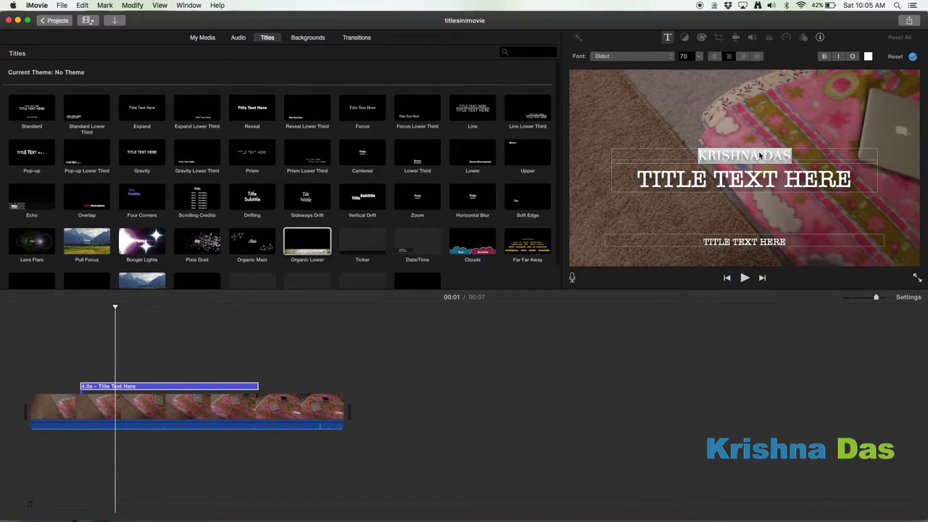
Try left and right alignment, keep KRISHNA DAS centred, and enlarge it to size 102
click(713, 58)
click(729, 58)
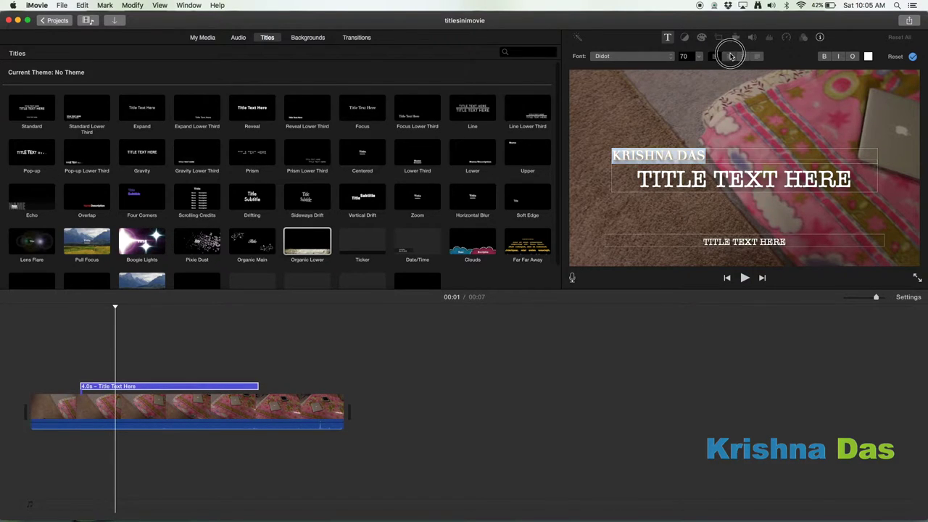
click(742, 57)
click(728, 57)
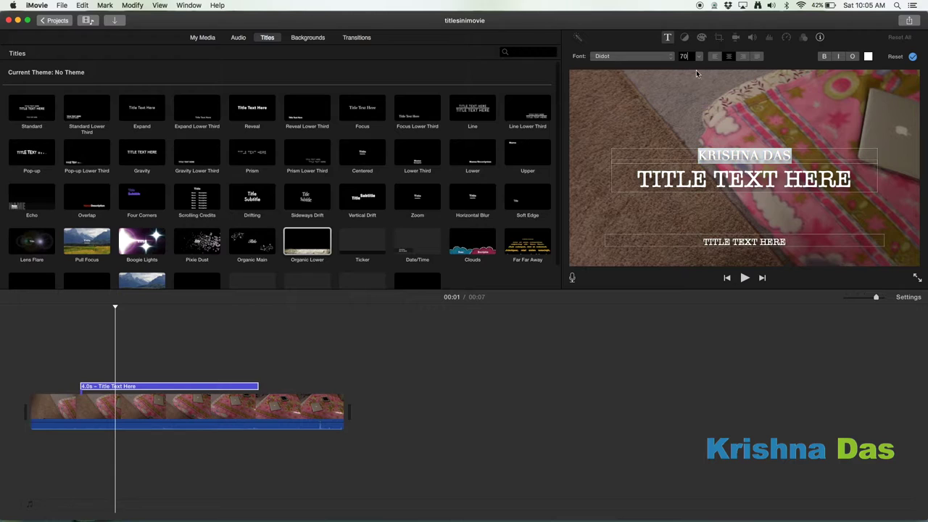
click(698, 56)
click(686, 99)
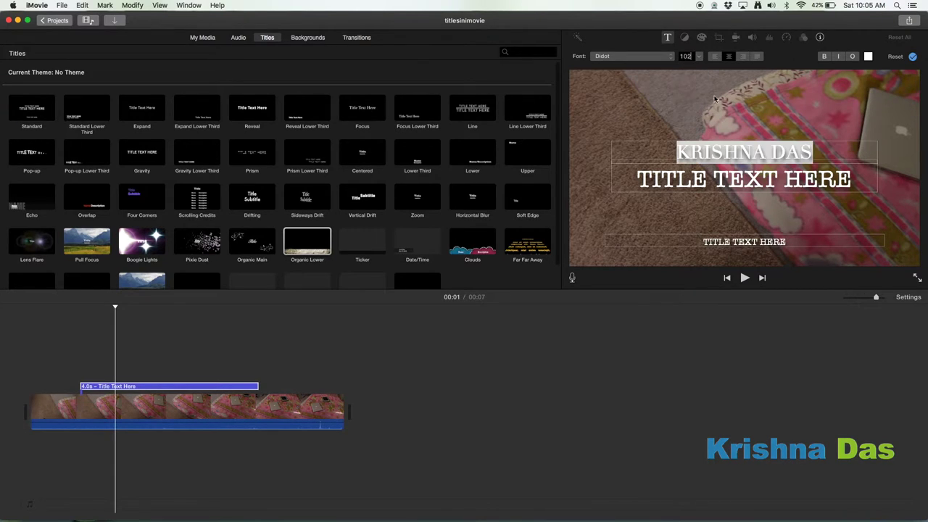
Experiment with bold, italic and outline styles on the KRISHNA DAS line
click(825, 56)
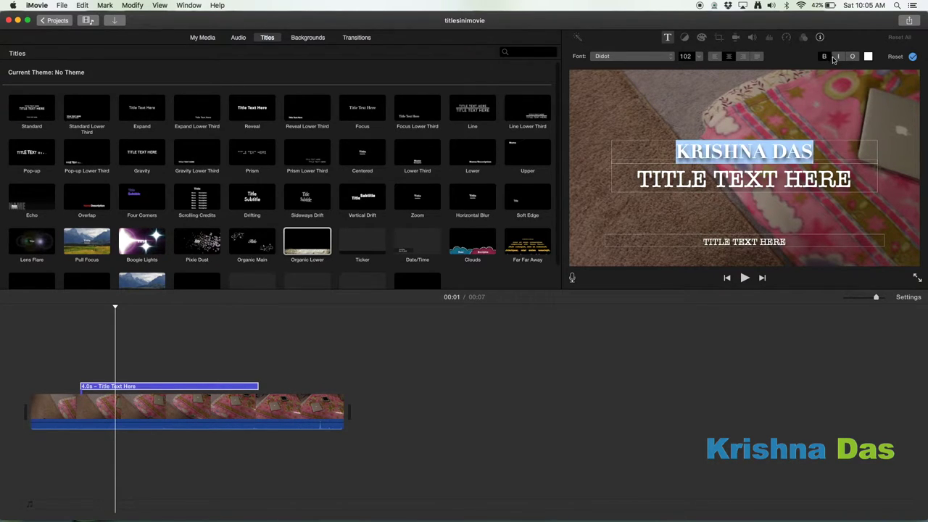
click(838, 58)
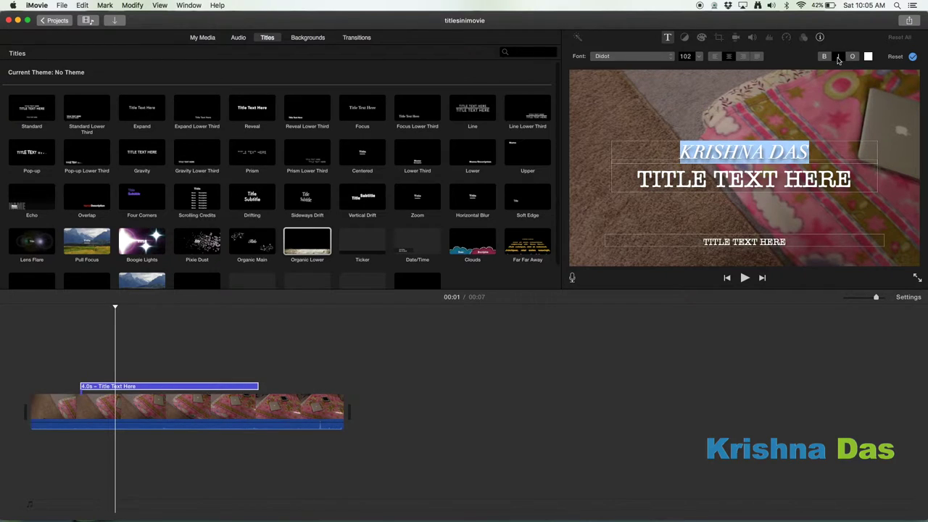
click(838, 58)
click(853, 58)
click(853, 58)
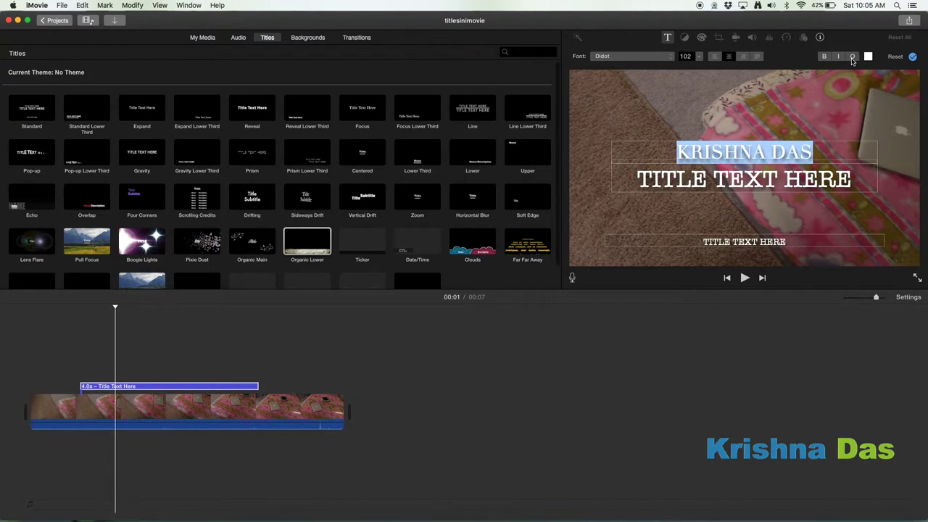
click(825, 58)
click(838, 57)
click(852, 58)
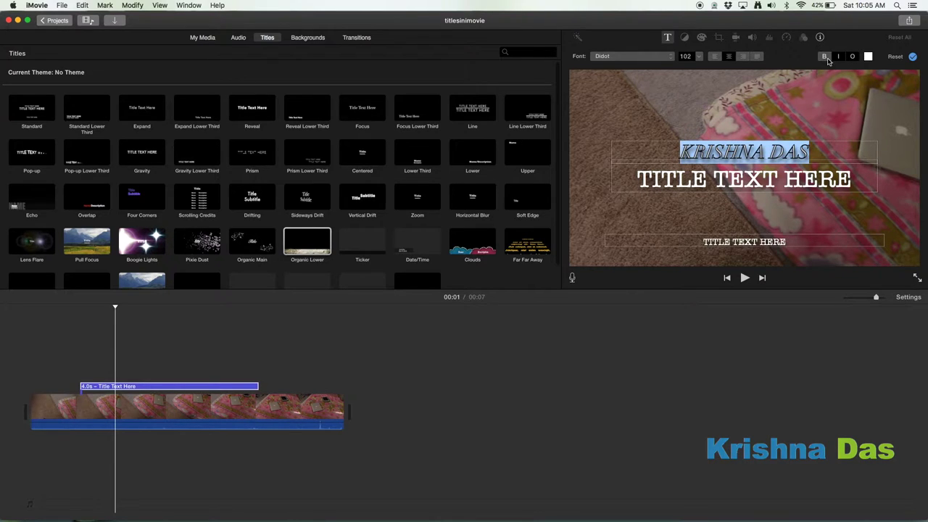
Toggle the styles again, leaving KRISHNA DAS plain white, and bring up its text colour picker
click(840, 58)
click(828, 59)
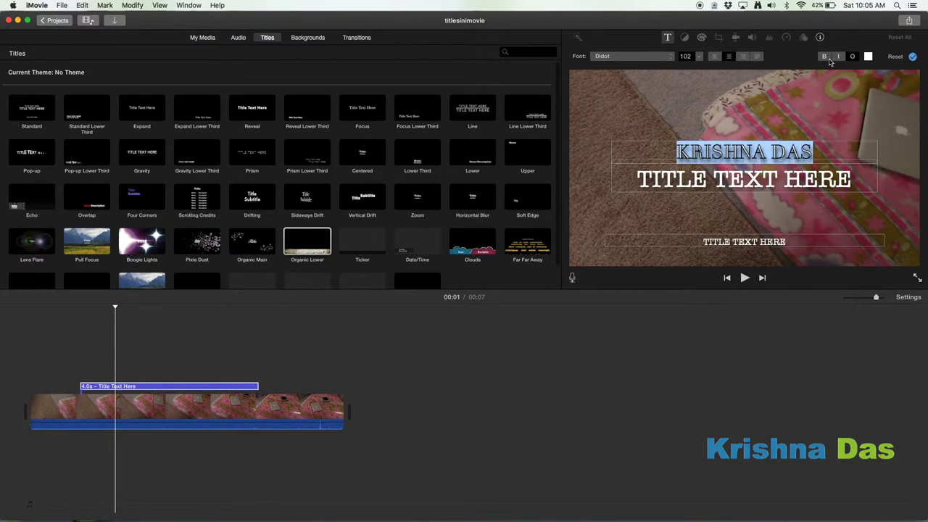
click(829, 58)
click(839, 58)
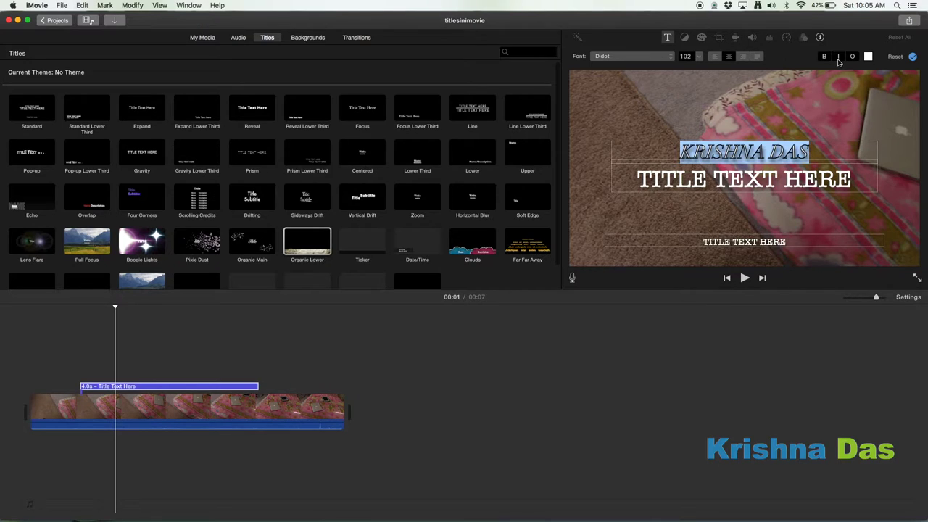
click(839, 58)
click(825, 58)
click(857, 59)
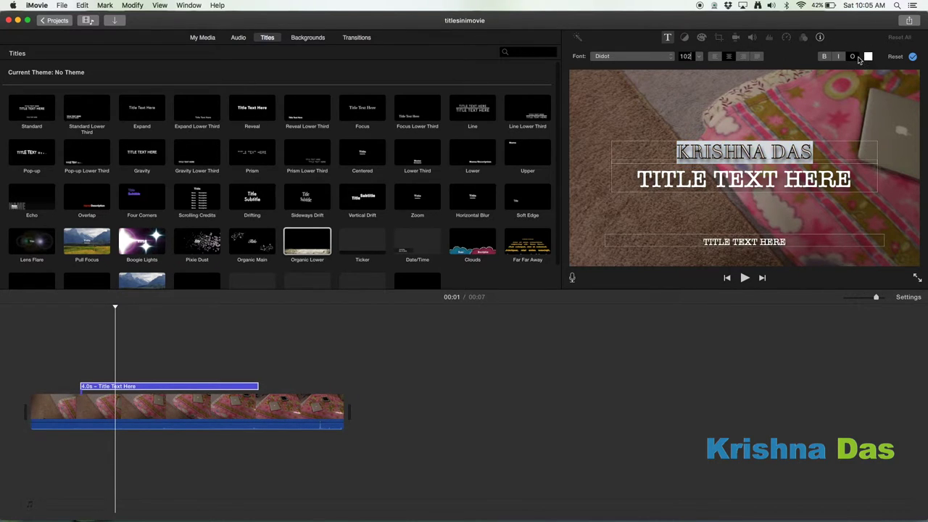
click(868, 58)
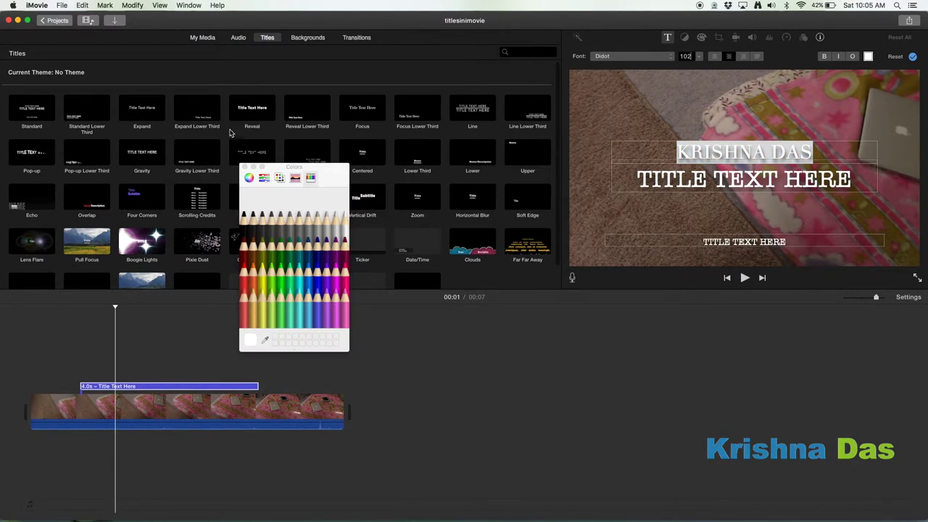
Try hues on the colour wheel, then a darker grey shade on the KRISHNA DAS text
click(248, 178)
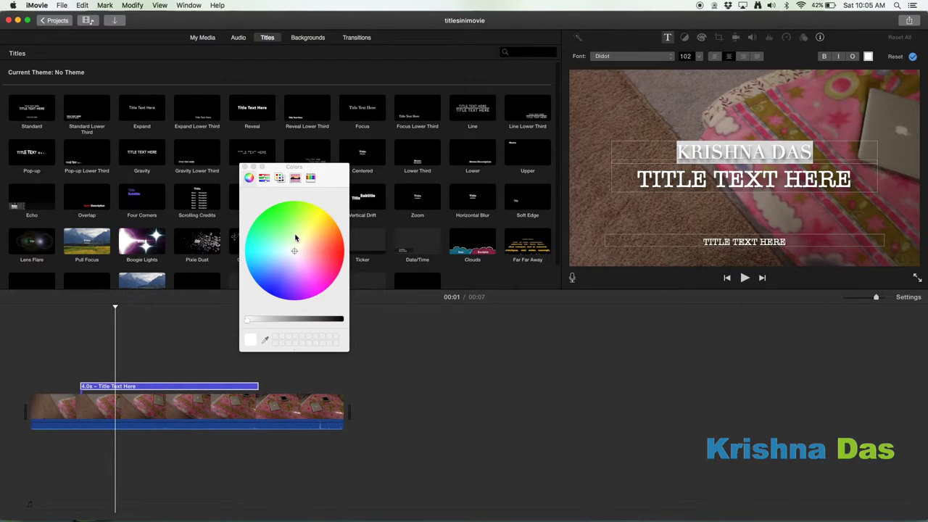
mouse_move(292, 261)
mouse_down()
mouse_move(290, 242)
mouse_move(263, 220)
mouse_move(315, 234)
mouse_move(303, 277)
mouse_move(342, 276)
mouse_move(295, 254)
mouse_move(291, 218)
mouse_move(290, 229)
mouse_up()
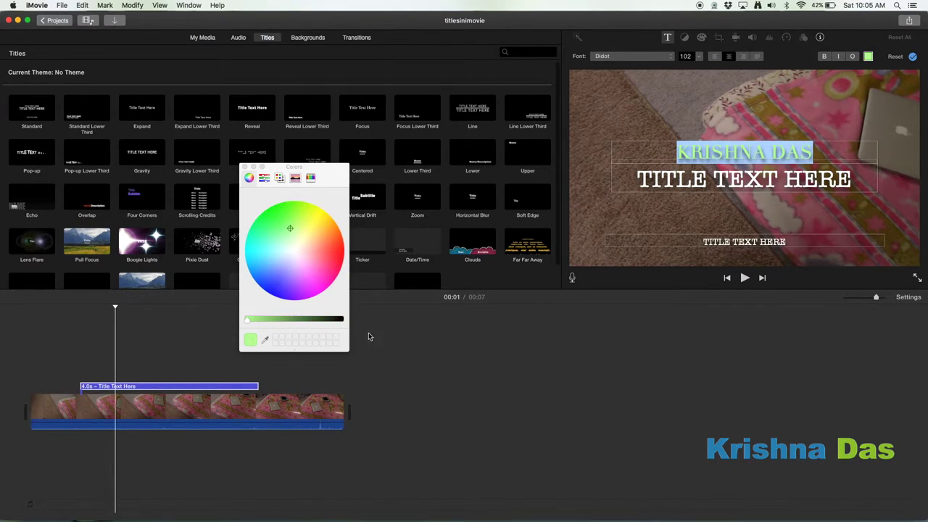
click(264, 179)
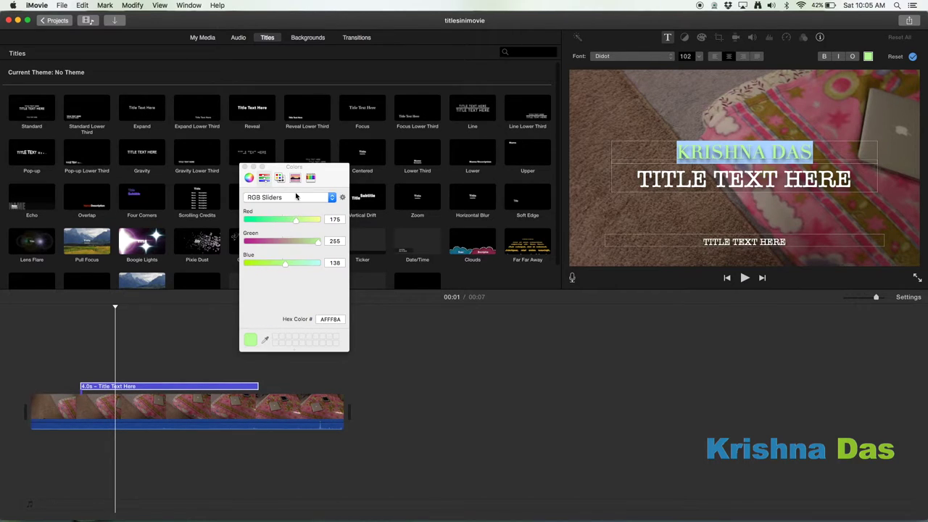
click(296, 197)
click(286, 190)
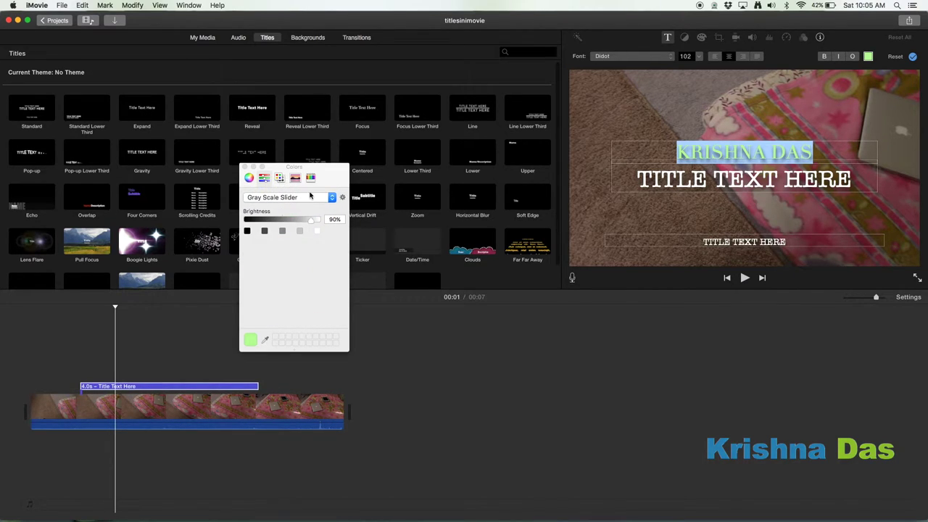
drag(311, 219, 297, 219)
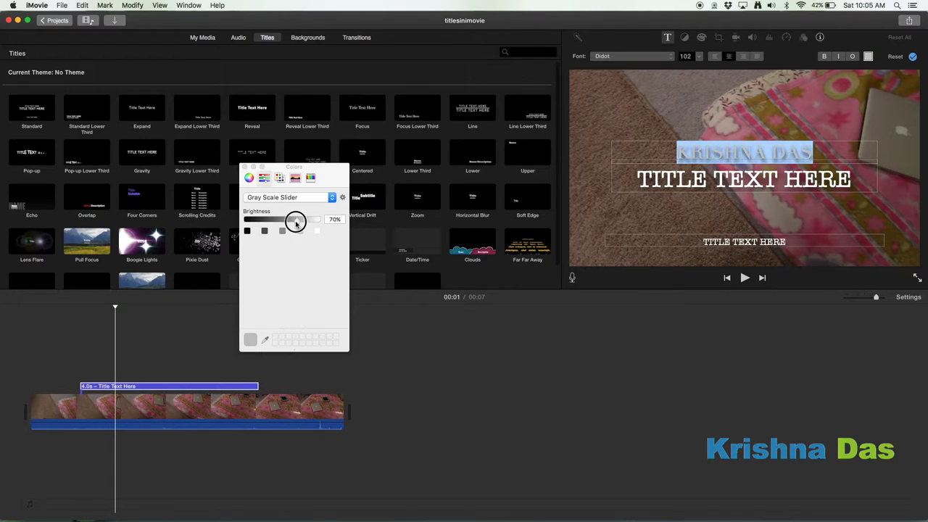
Mix the KRISHNA DAS text to pink using the red, green and blue sliders
click(303, 197)
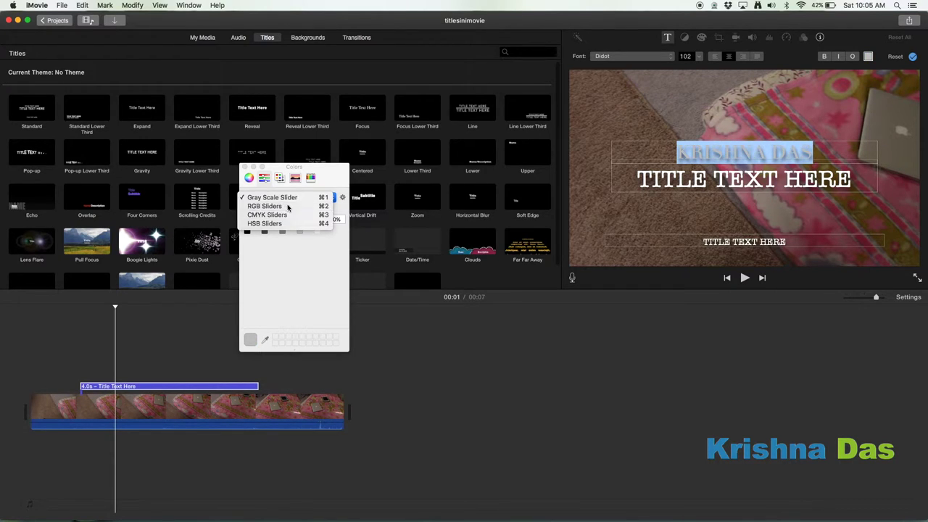
click(286, 206)
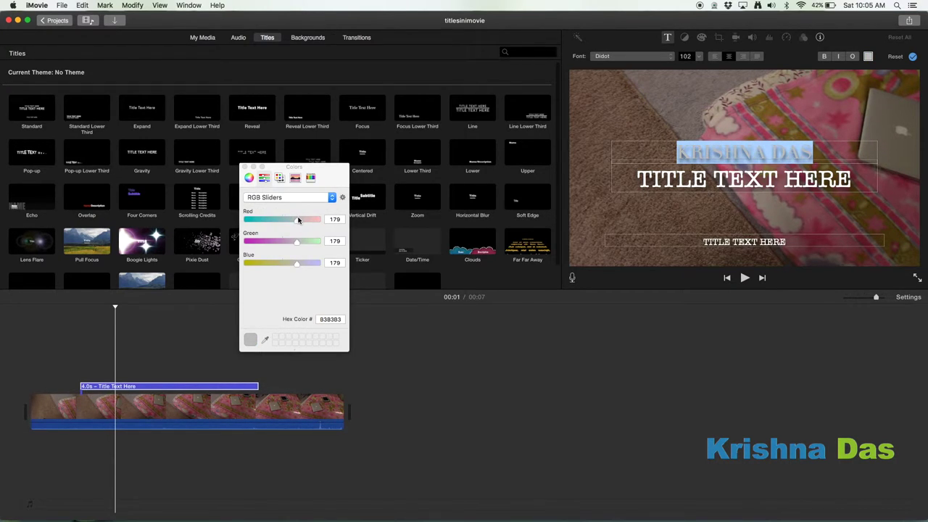
drag(298, 220, 283, 241)
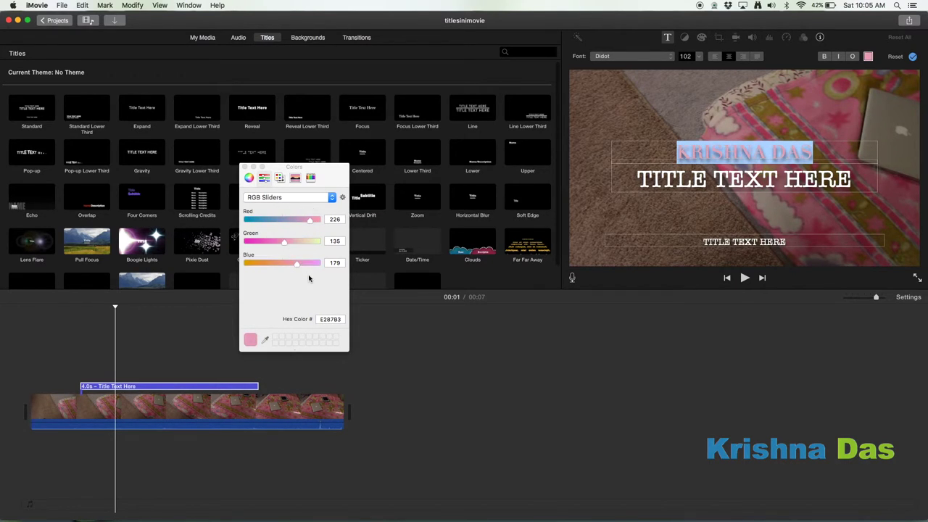
click(303, 264)
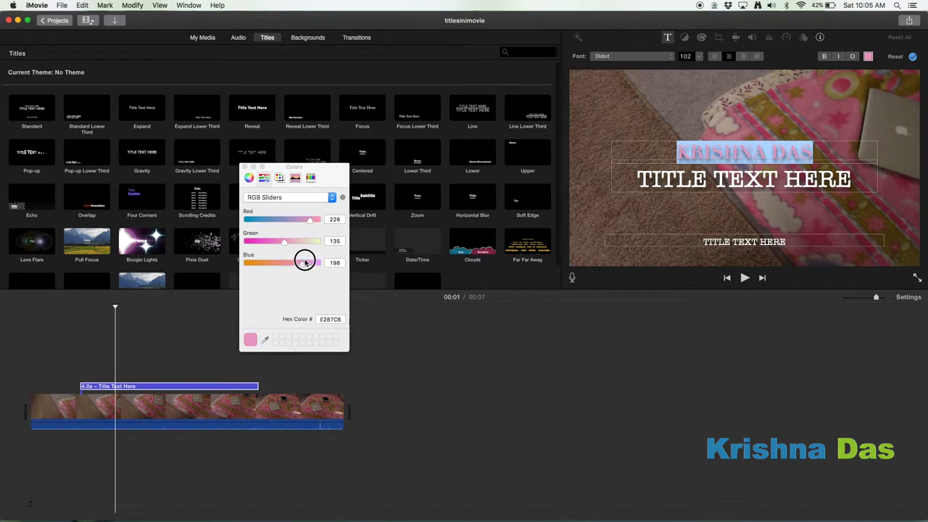
click(280, 179)
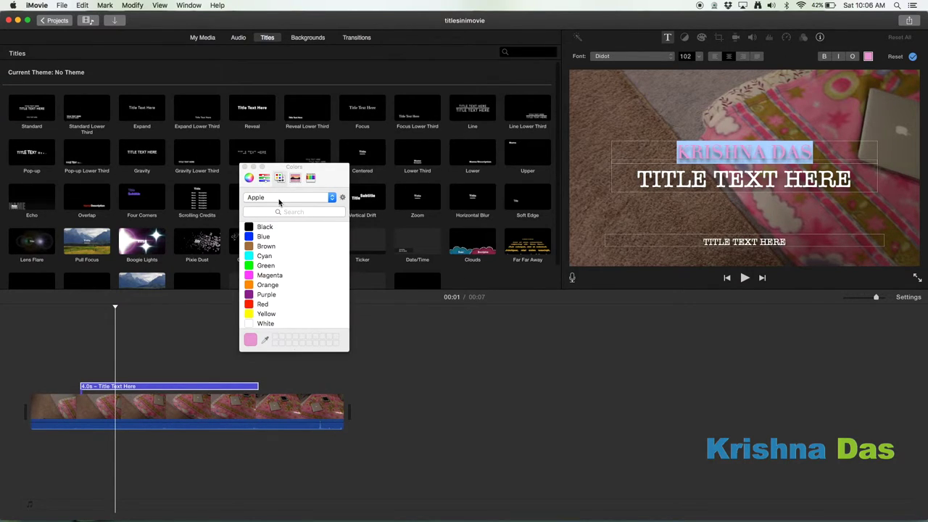
click(287, 197)
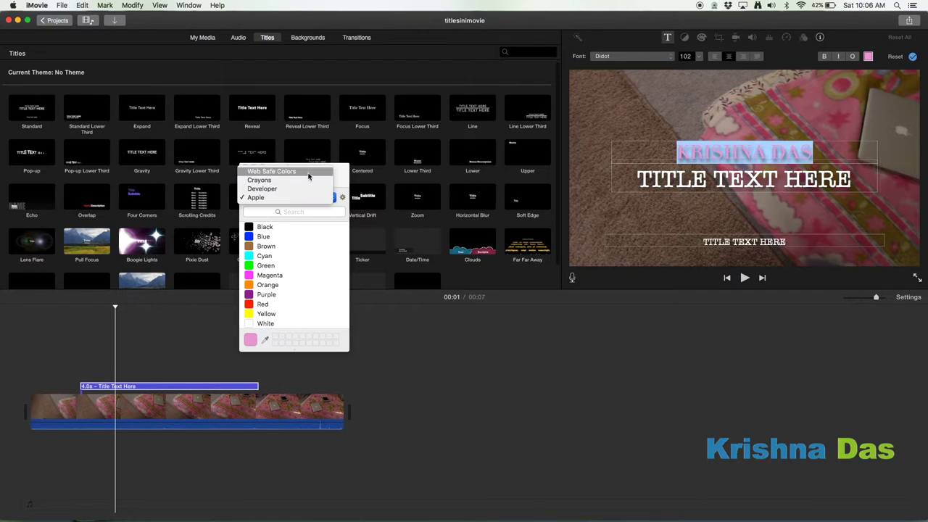
Try Magenta and Brown from the Apple palette, then a bright green from the spectrum
click(345, 182)
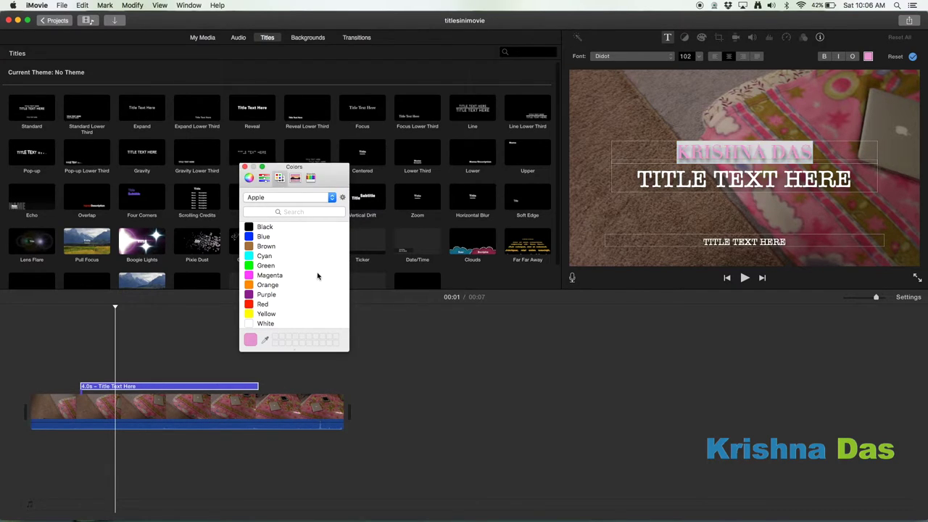
click(306, 275)
click(286, 246)
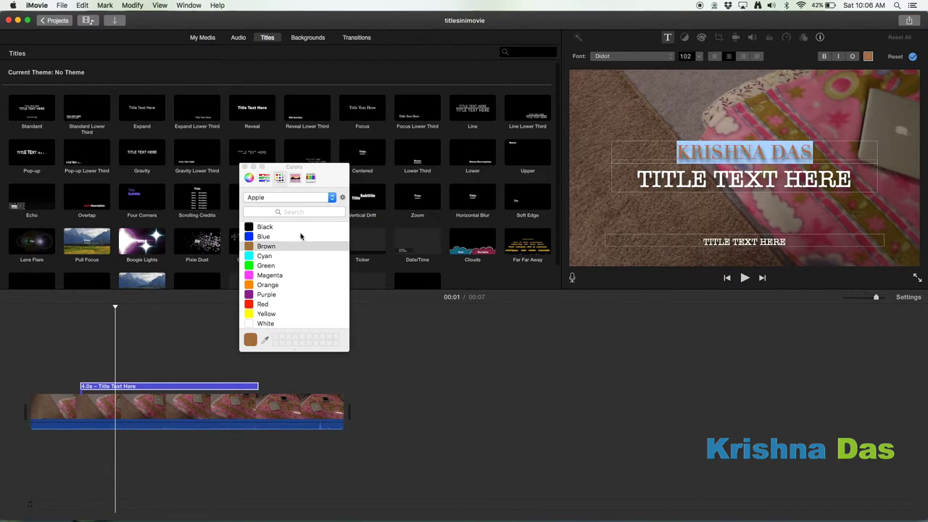
click(295, 179)
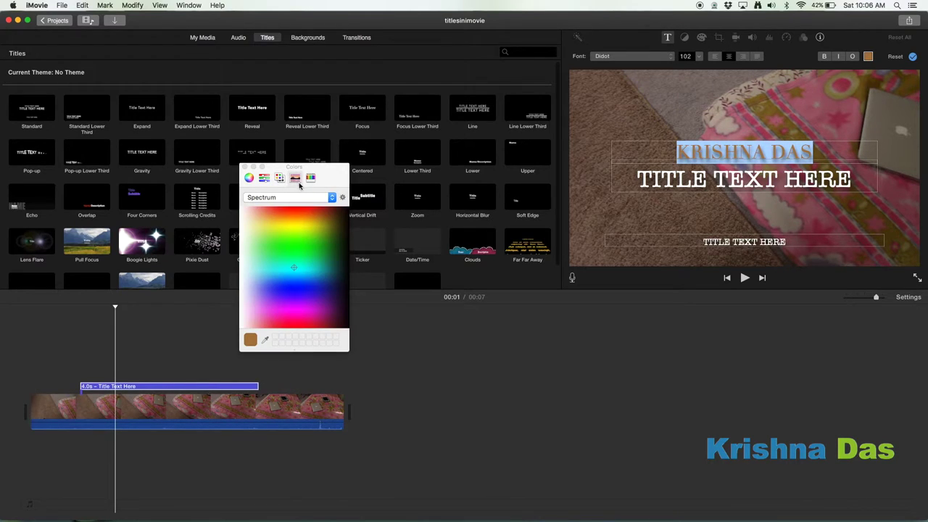
drag(295, 271, 301, 244)
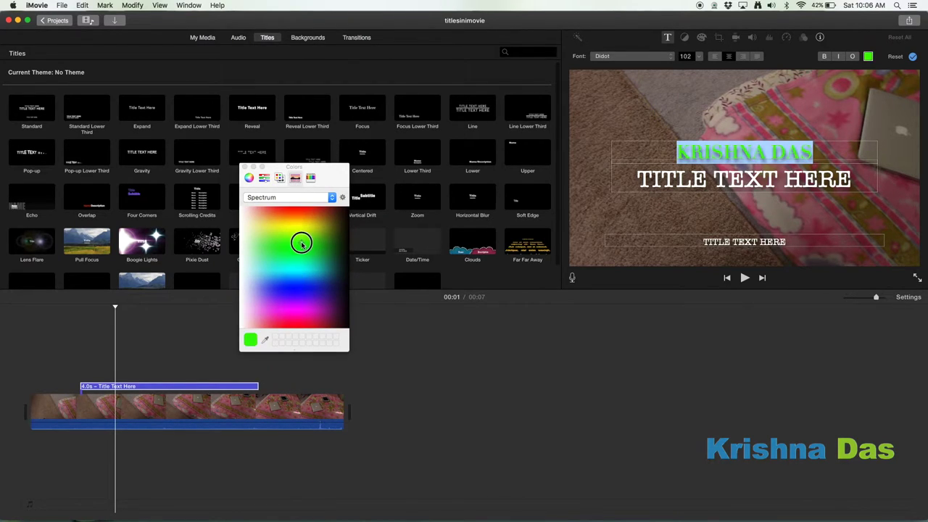
Settle on the Flora green pencil for KRISHNA DAS and close the Colors window
click(310, 178)
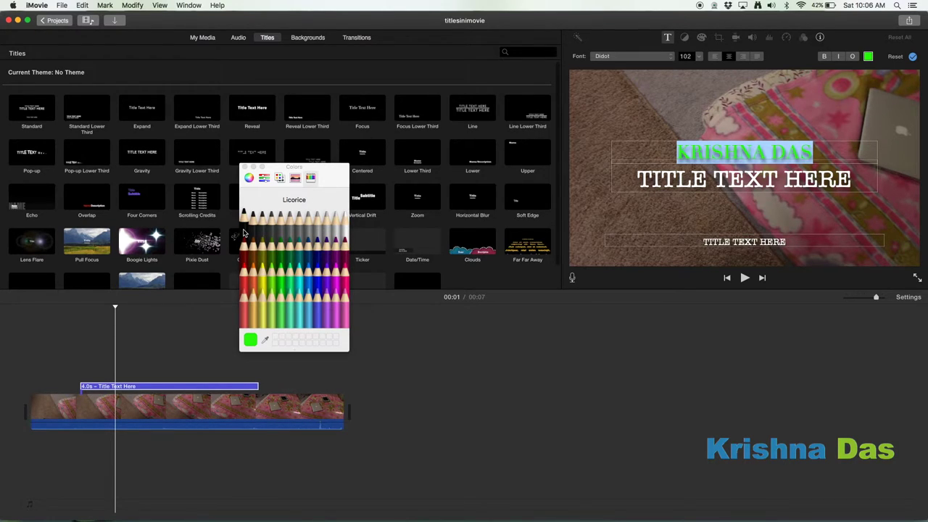
mouse_move(244, 232)
mouse_down()
mouse_move(271, 246)
mouse_move(279, 274)
mouse_move(305, 250)
mouse_move(295, 243)
mouse_move(268, 280)
mouse_move(268, 298)
mouse_move(288, 301)
mouse_move(323, 342)
mouse_move(276, 261)
mouse_move(282, 245)
mouse_move(281, 305)
mouse_move(259, 320)
mouse_move(261, 189)
mouse_up()
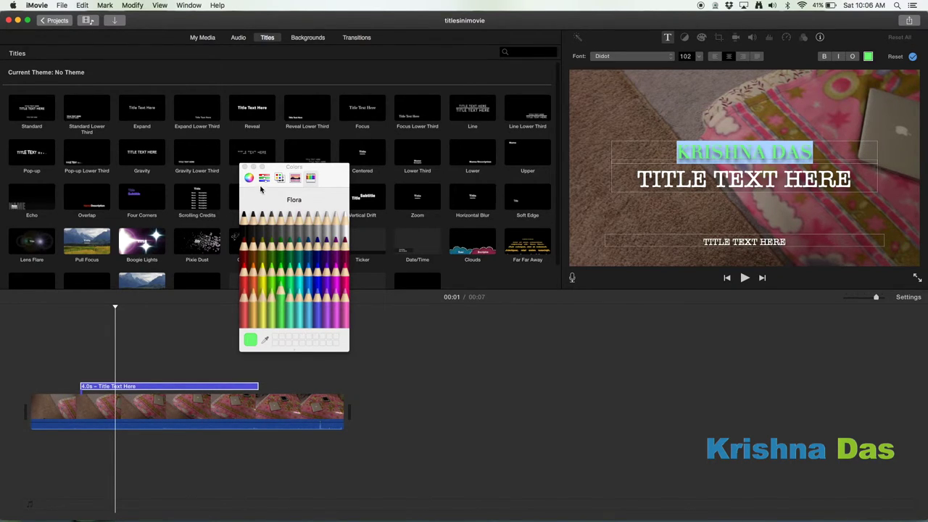
click(246, 167)
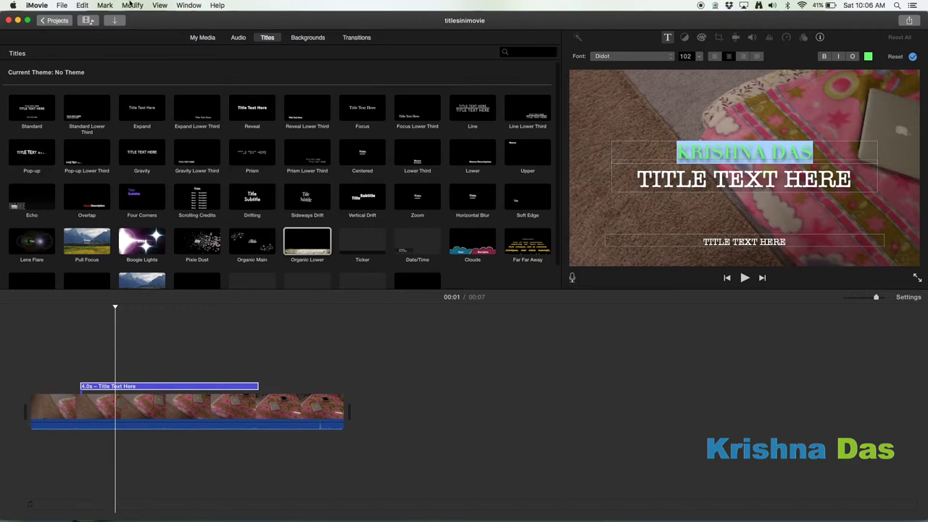
Swap the title line for a grinning emoji, then delete it and retype KRISHNA DAS
click(94, 8)
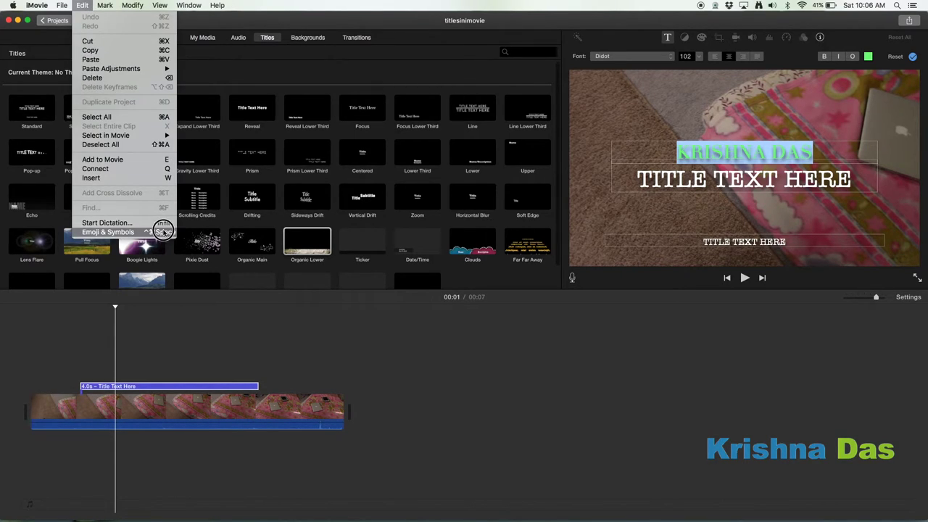
click(158, 232)
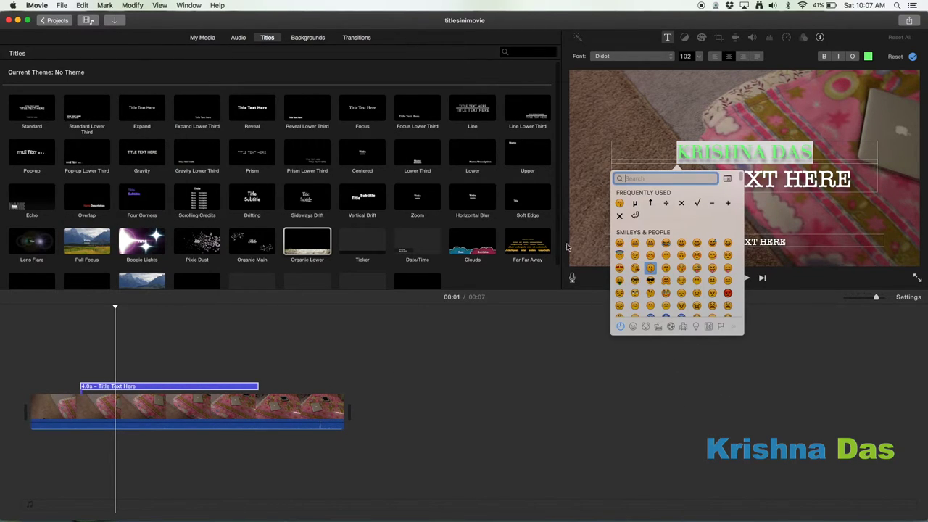
click(620, 243)
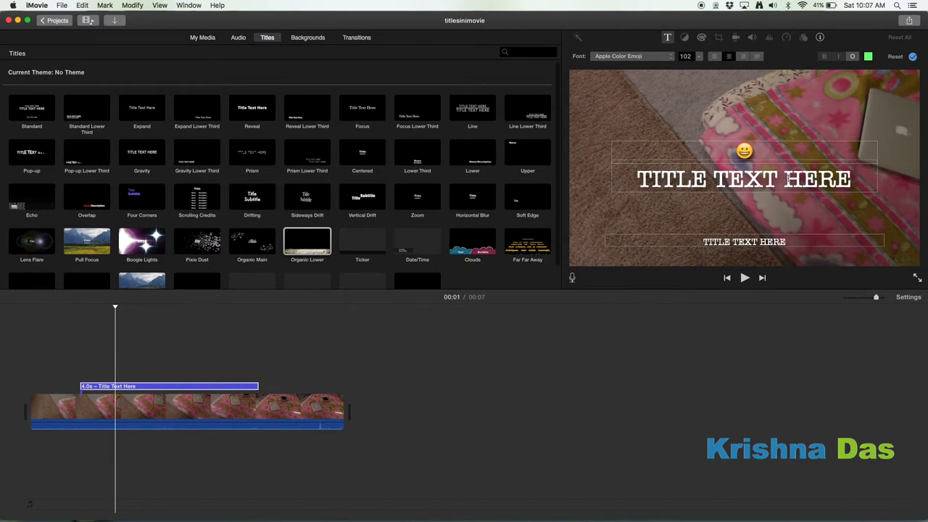
key(BackSpace)
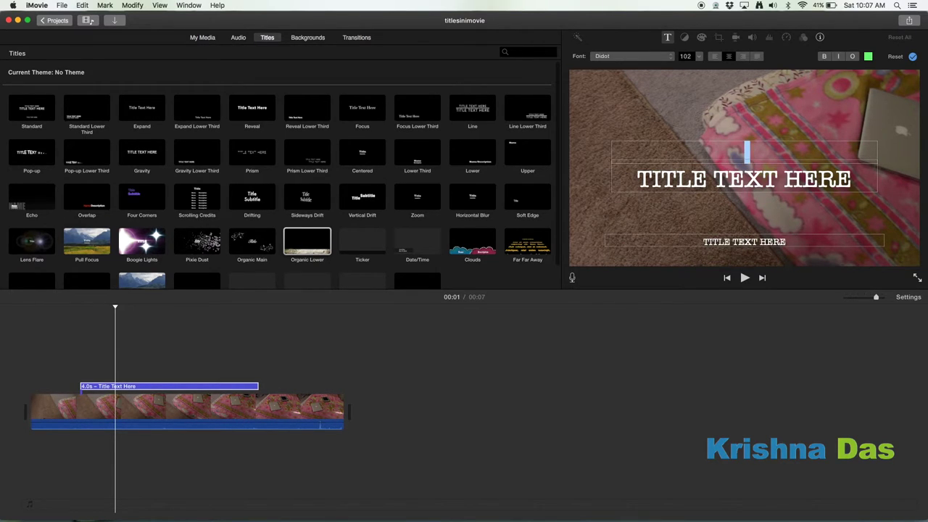
text(KRISHNA DAS)
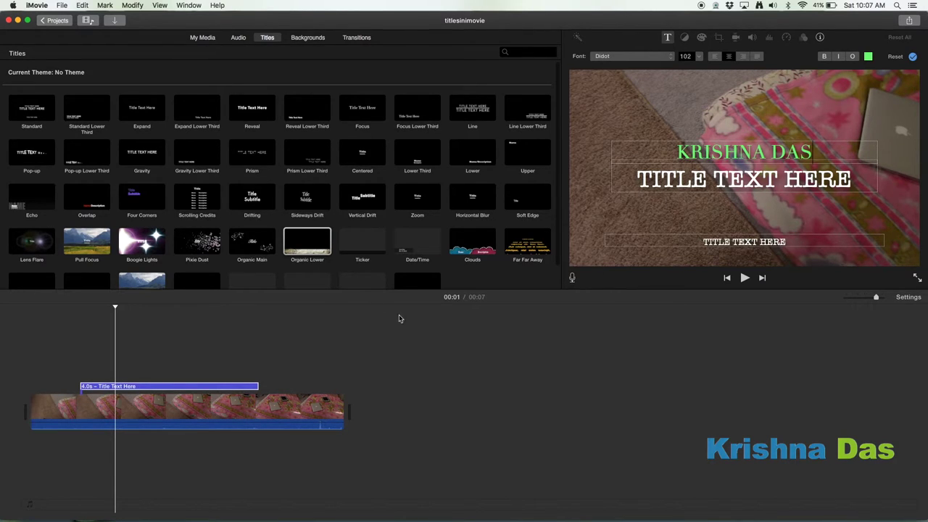
Set the retyped KRISHNA DAS line in Helvetica Neue Light
key(super+a)
click(646, 57)
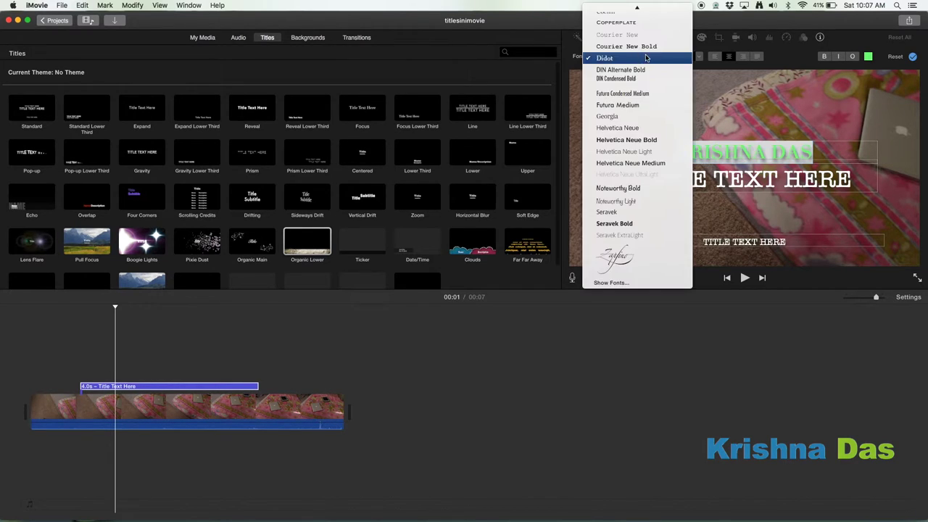
click(646, 151)
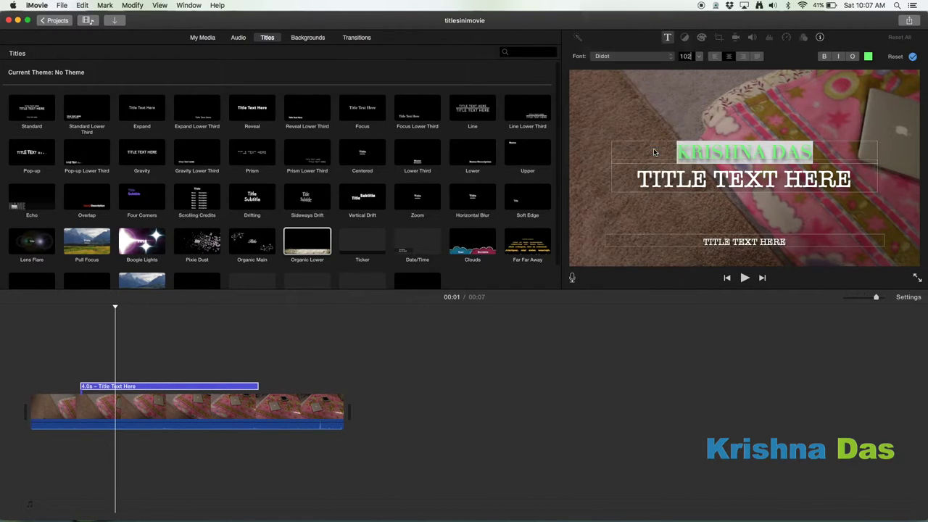
click(703, 153)
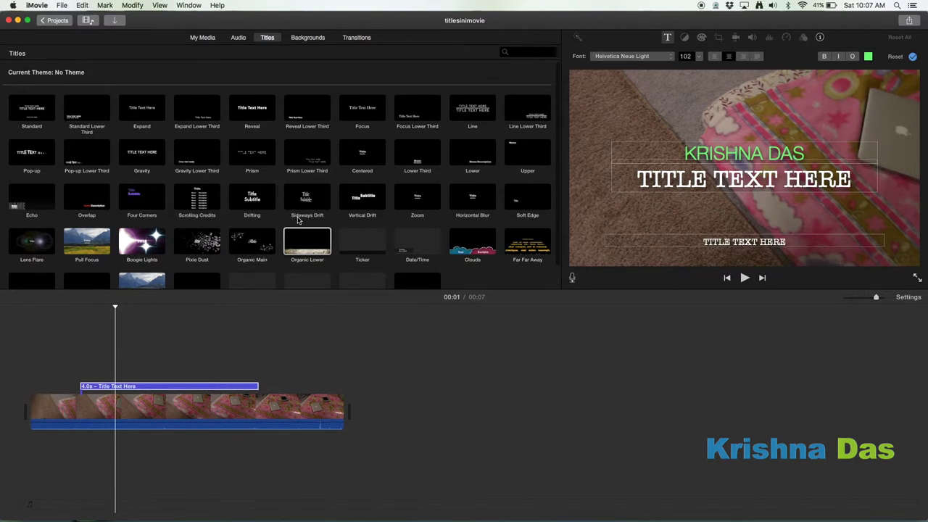
right_click(251, 387)
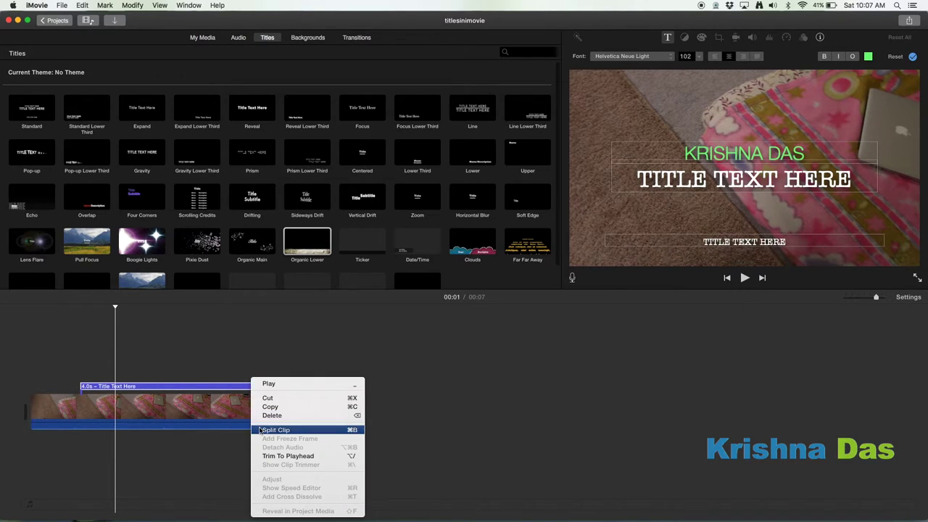
Delete the old title clip and add a Sideways Drift title over the video, lengthened to 4.3 seconds
click(222, 389)
right_click(222, 386)
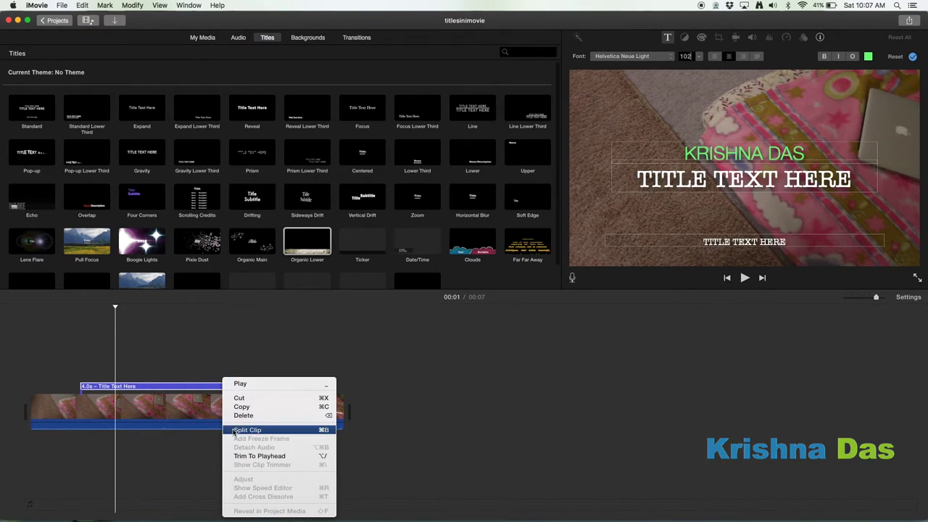
click(236, 416)
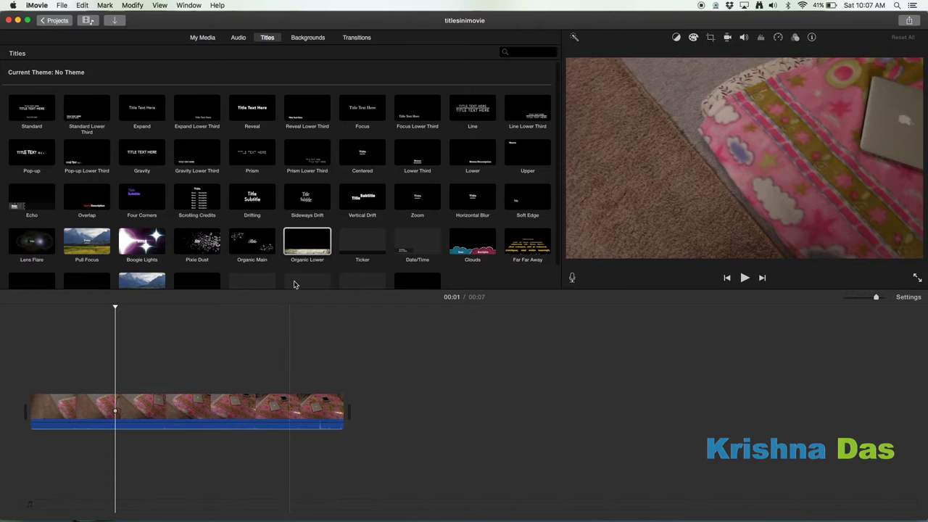
drag(301, 205, 119, 362)
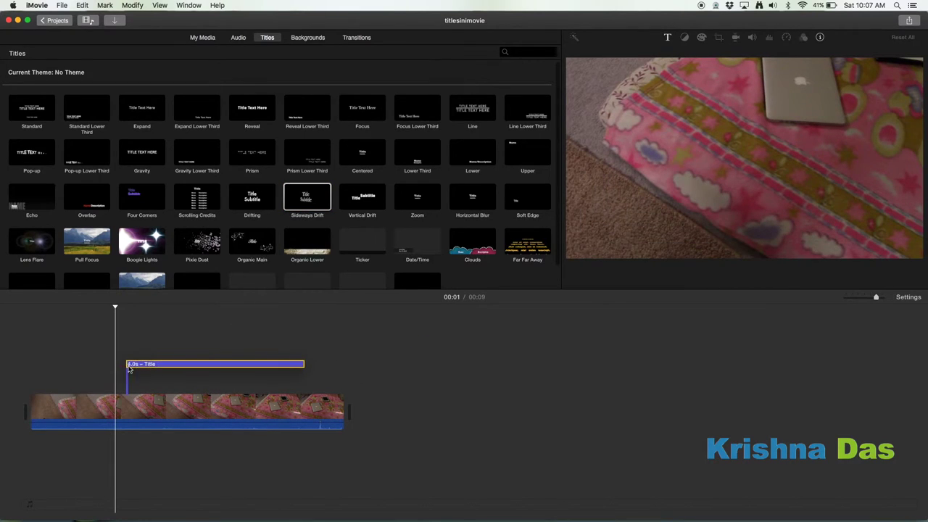
drag(354, 409, 321, 386)
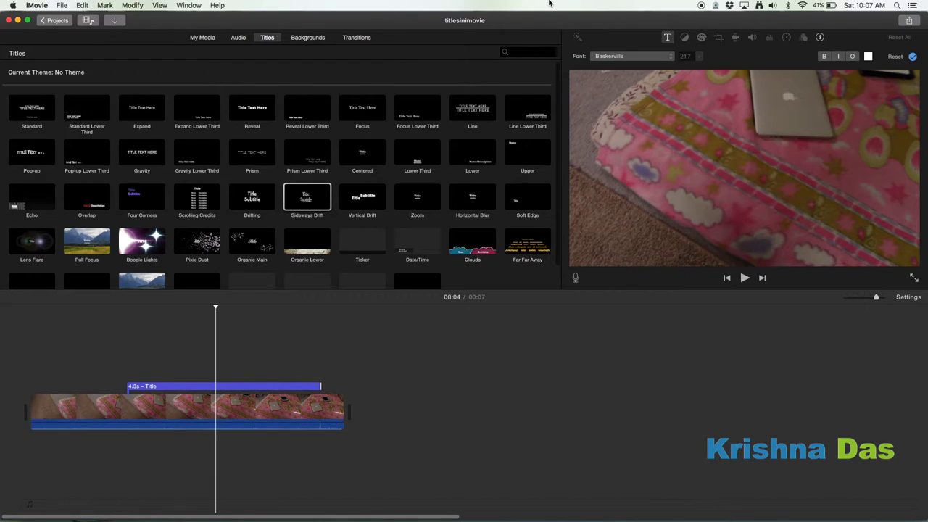
Change the Sideways Drift title's top line from 'Title' to 'Krishna Das'
click(264, 388)
key(BackSpace)
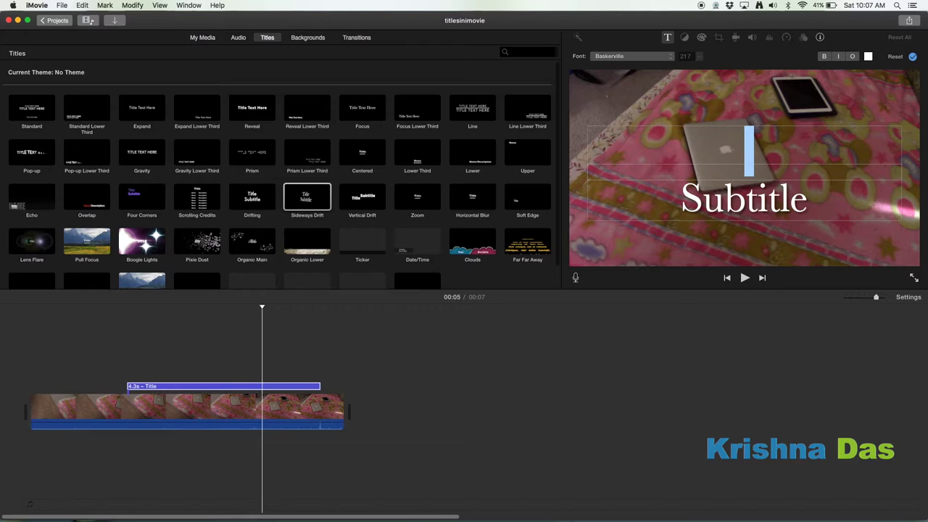
text(Krishna Das)
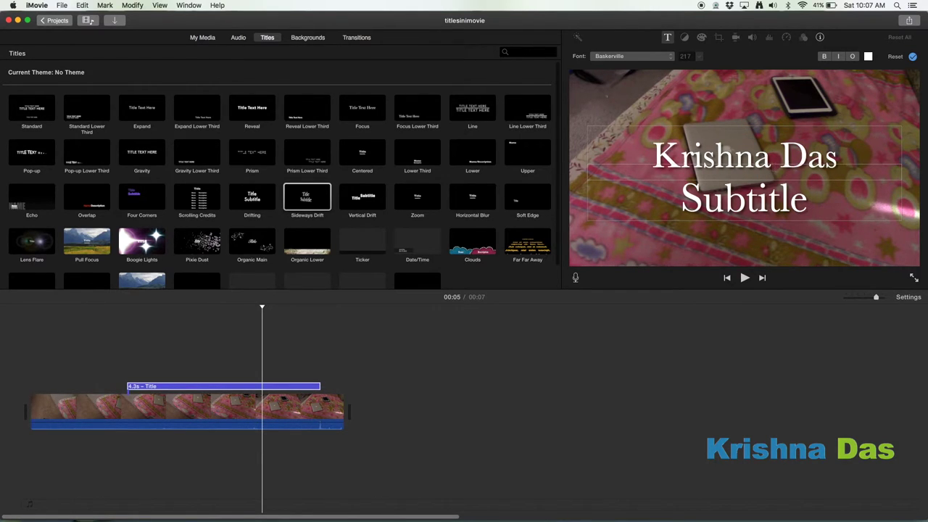
drag(680, 156, 841, 155)
click(819, 157)
click(847, 149)
click(821, 37)
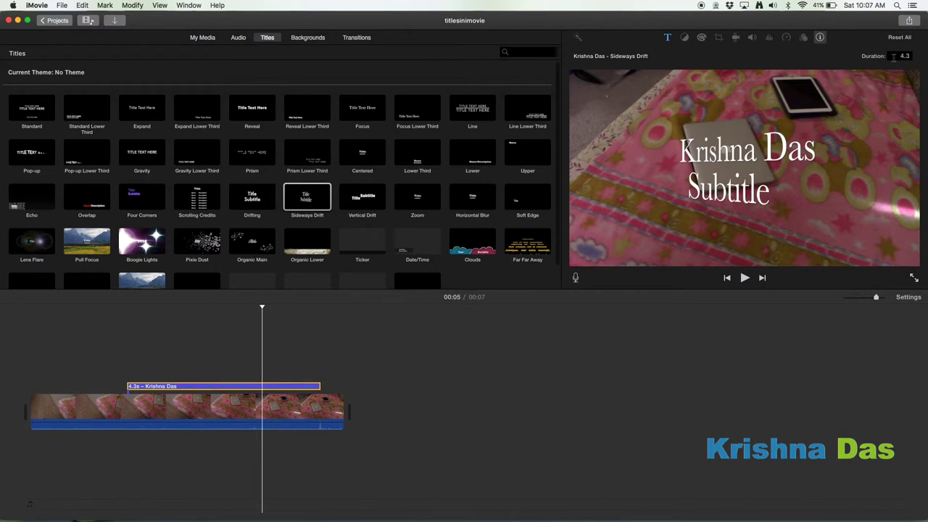
Change the Sideways Drift title's duration from 4.3 to 4.0 seconds and play it back
drag(894, 57, 921, 56)
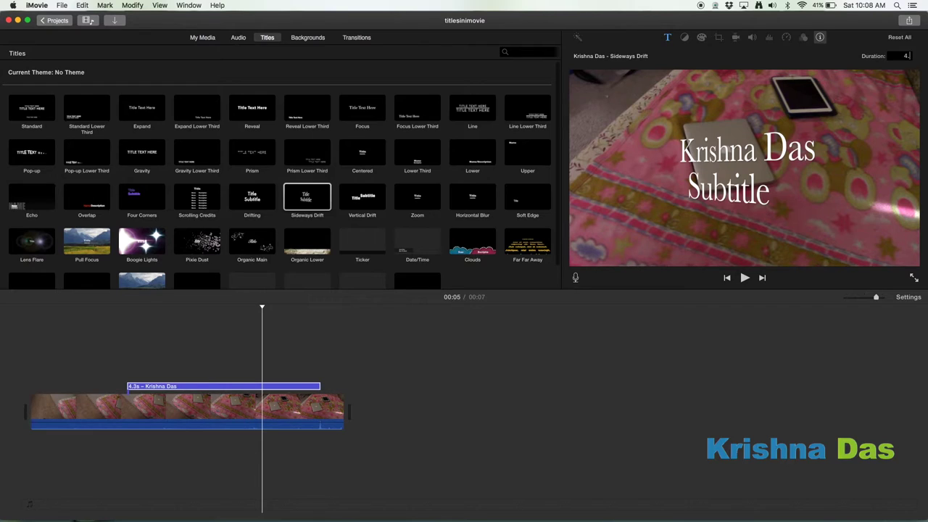
text(4.0)
key(Return)
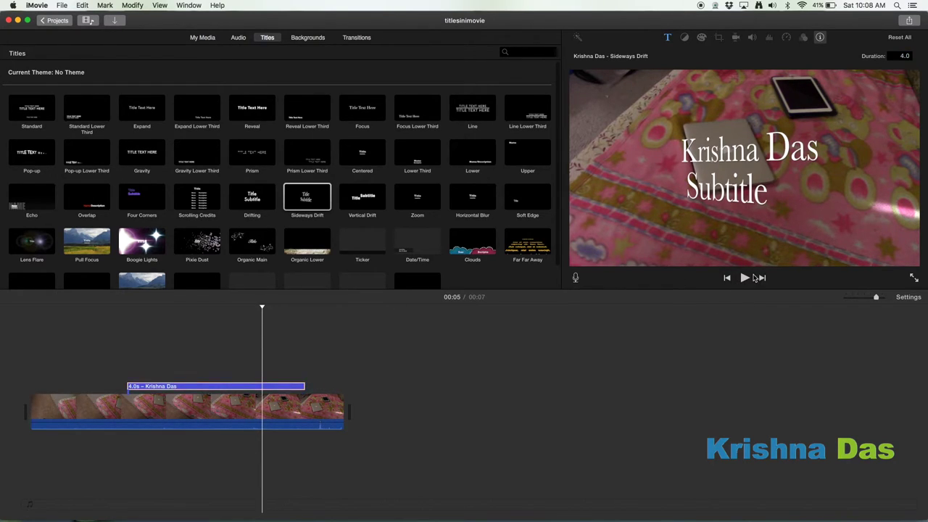
click(747, 281)
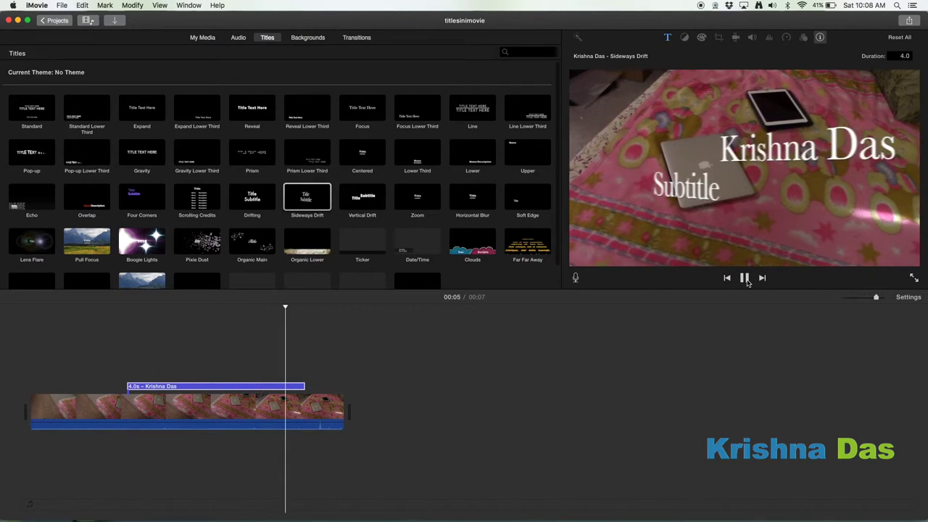
click(747, 282)
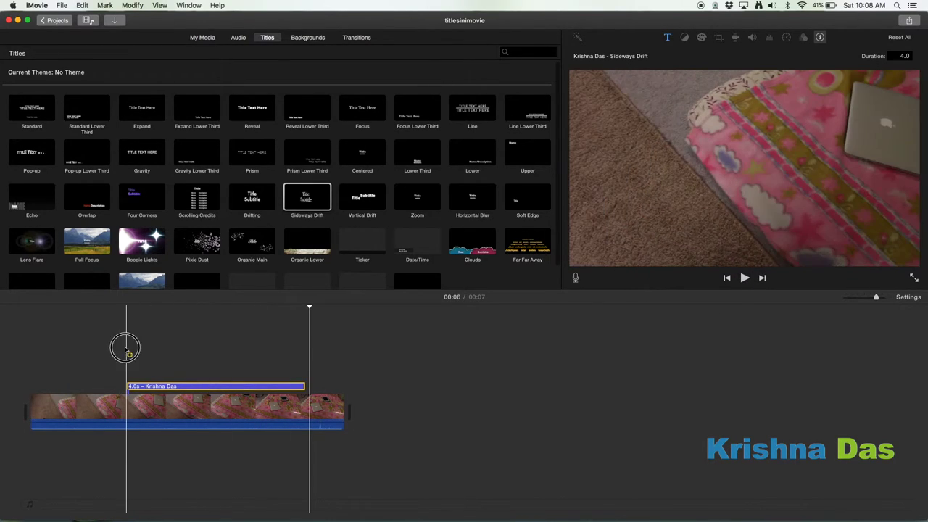
click(126, 348)
click(197, 387)
key(Delete)
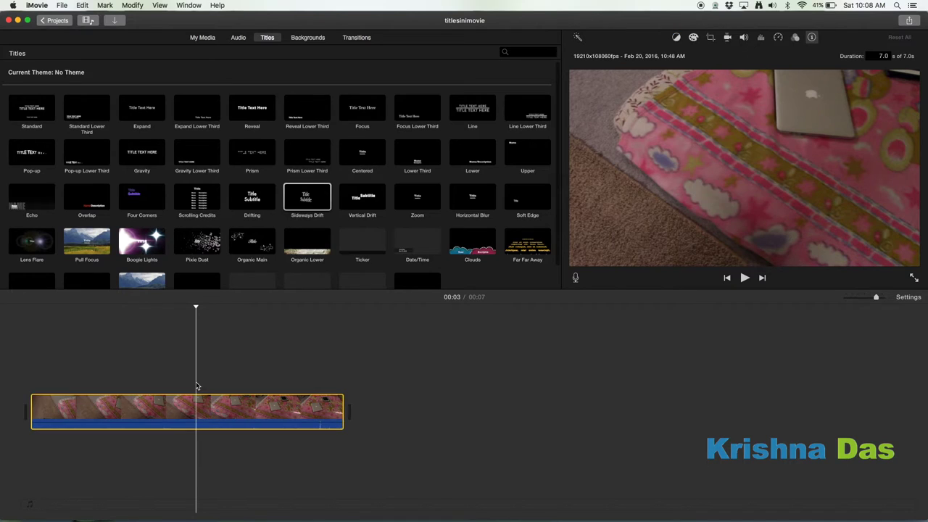
click(156, 383)
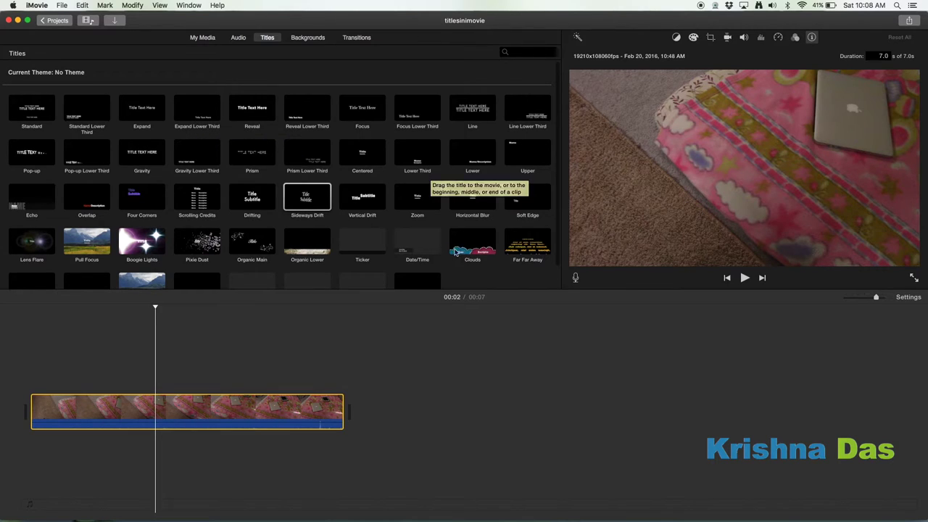
click(32, 116)
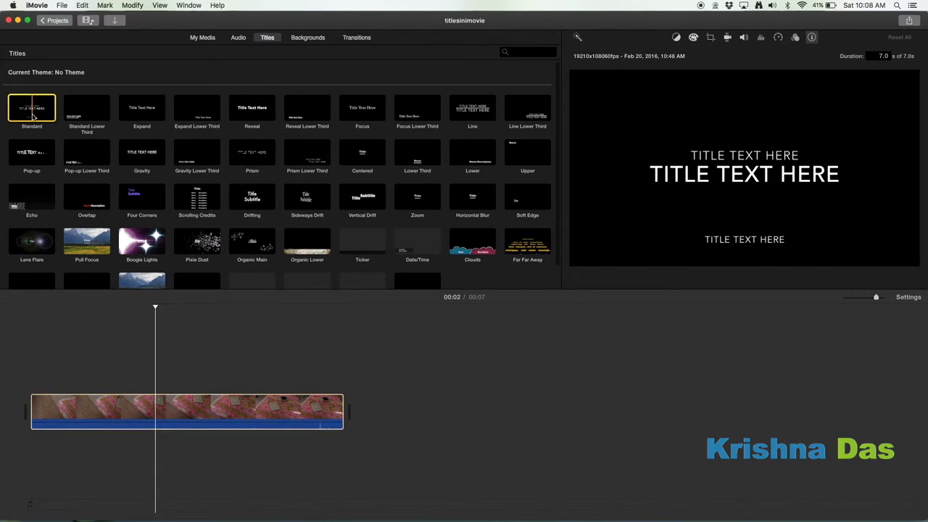
click(82, 108)
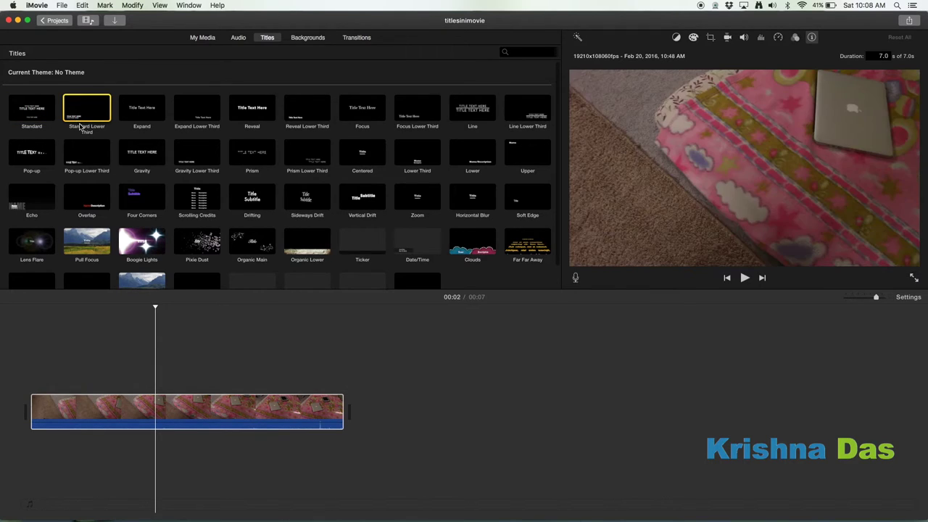
click(158, 109)
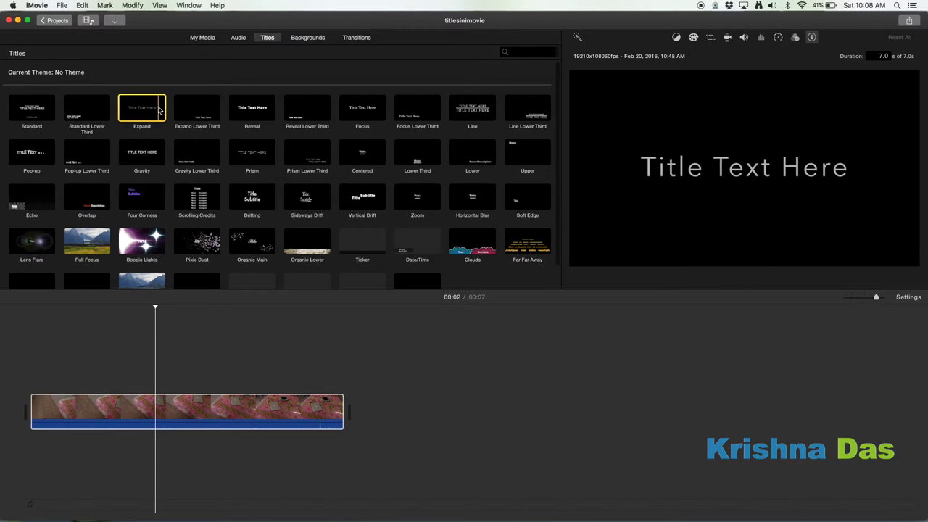
click(199, 108)
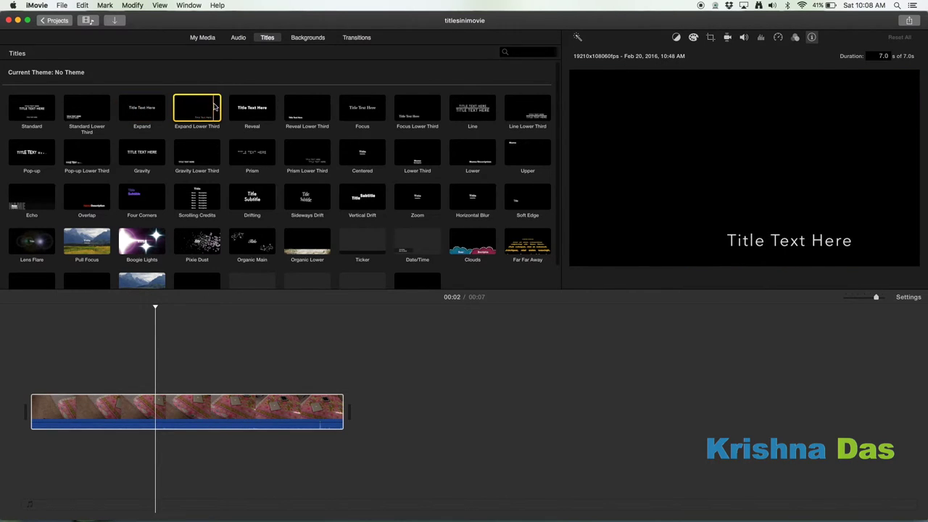
click(245, 101)
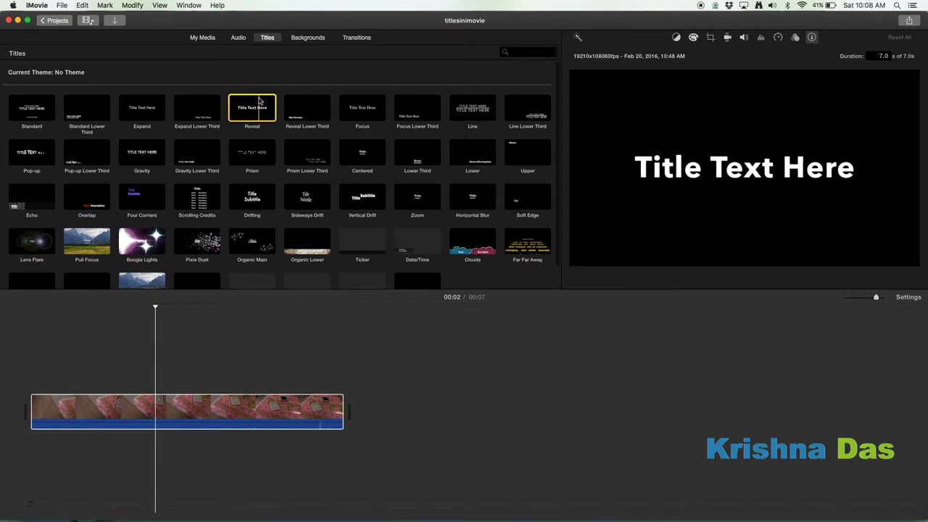
click(295, 100)
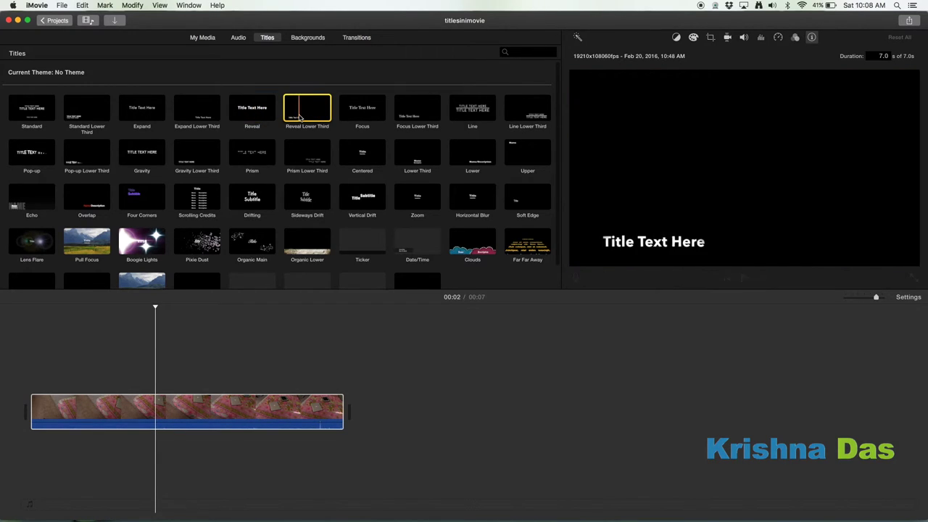
click(365, 109)
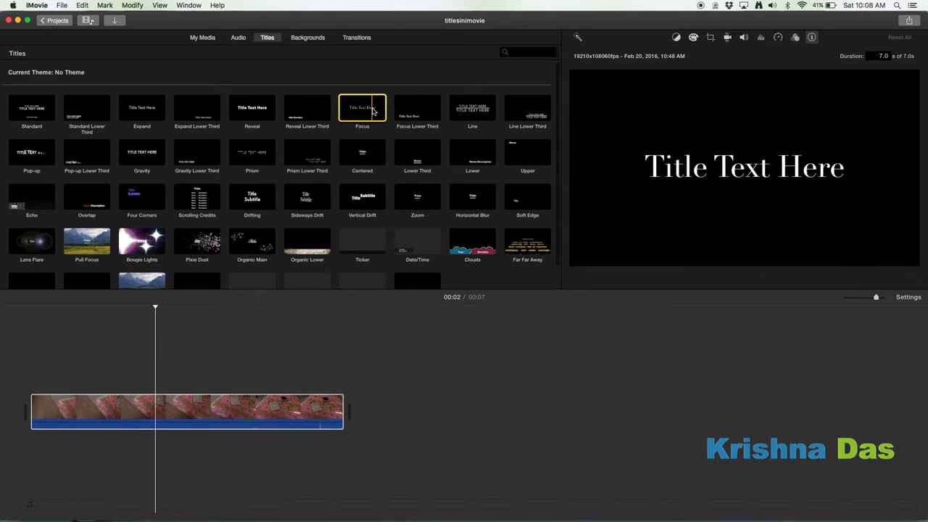
click(406, 106)
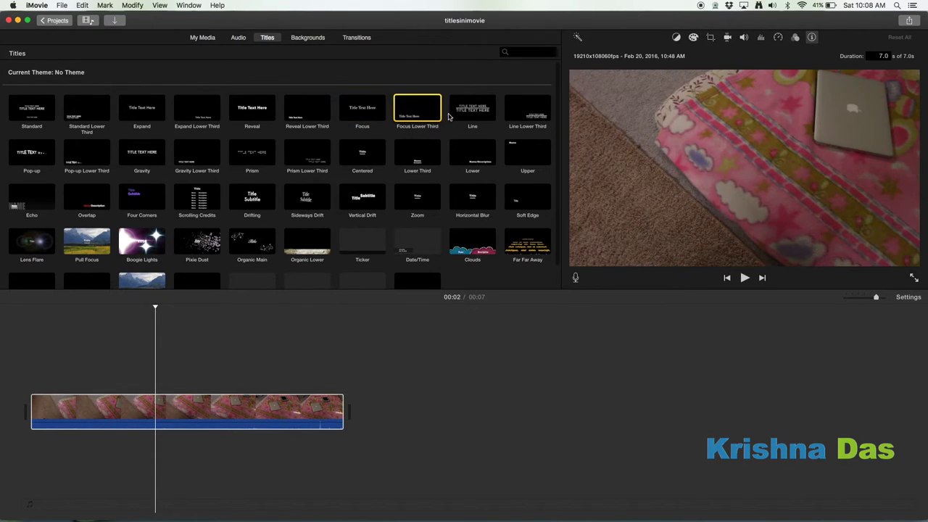
click(473, 110)
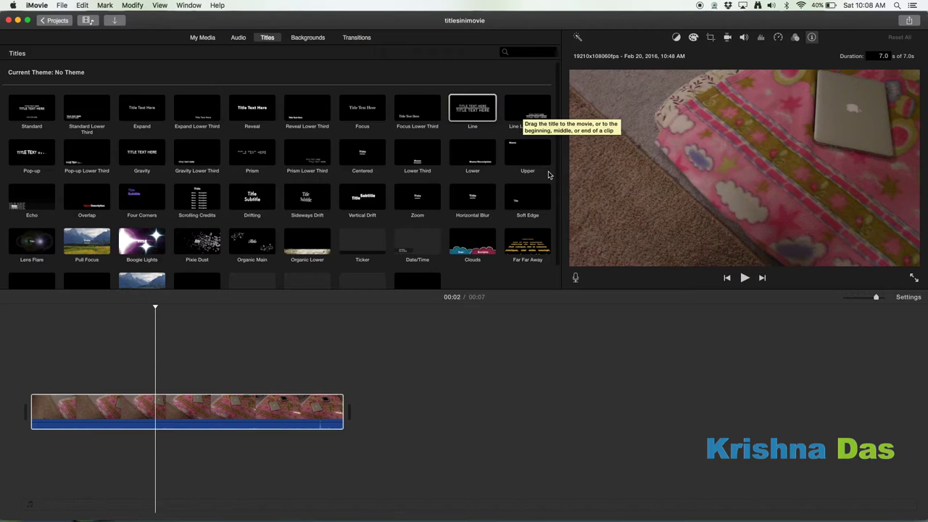
click(33, 161)
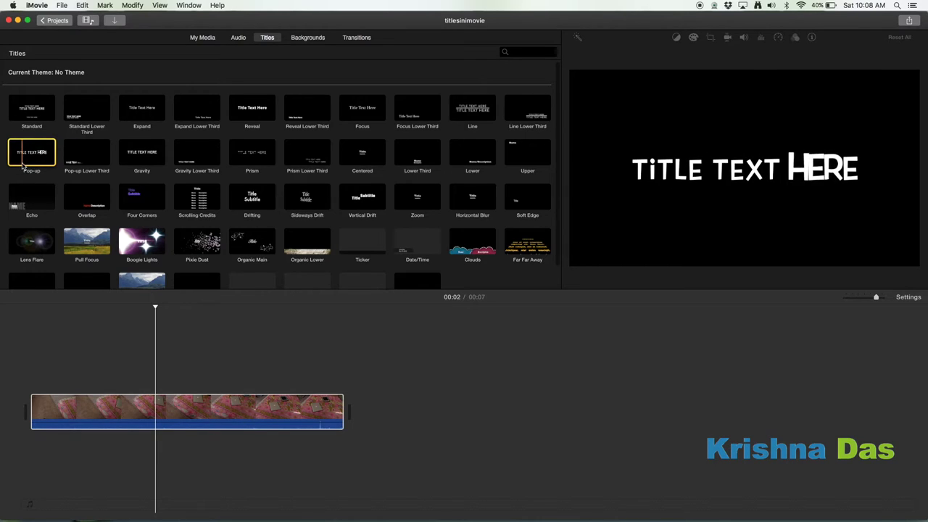
click(84, 161)
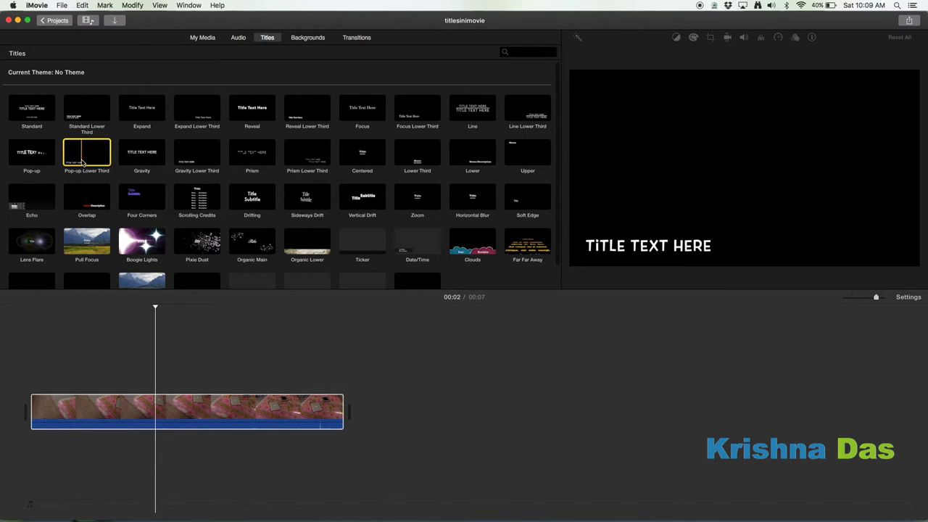
click(129, 163)
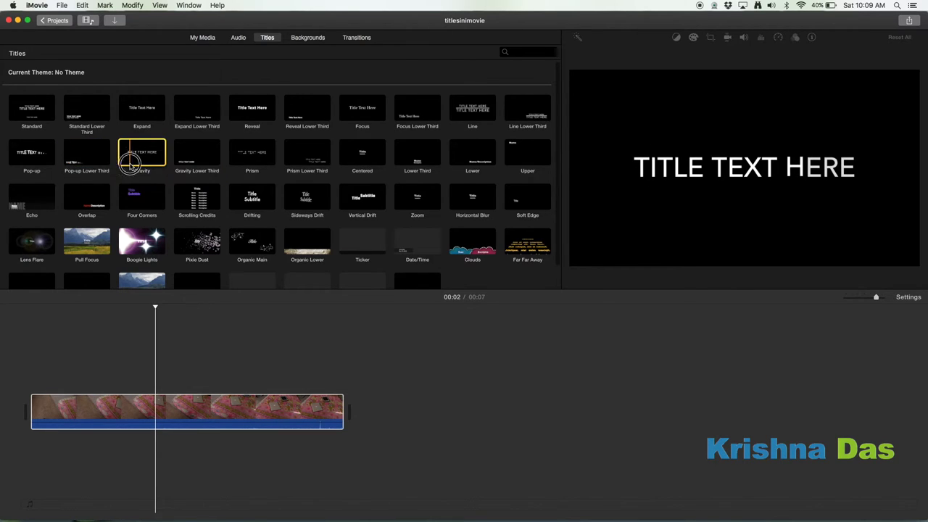
click(198, 164)
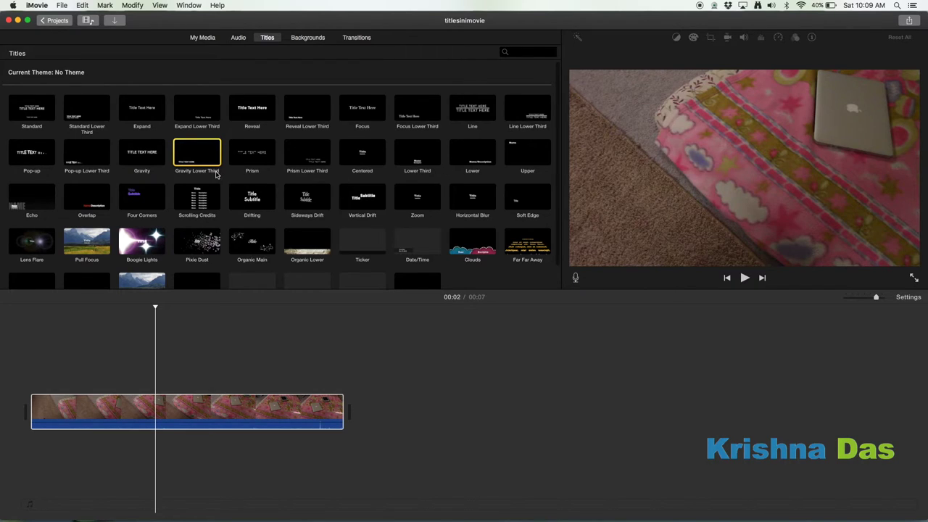
click(252, 153)
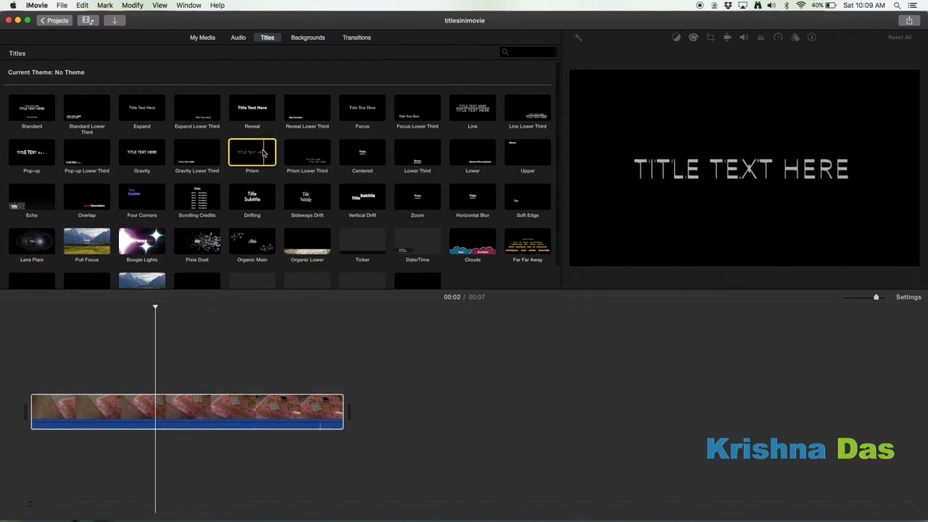
click(308, 154)
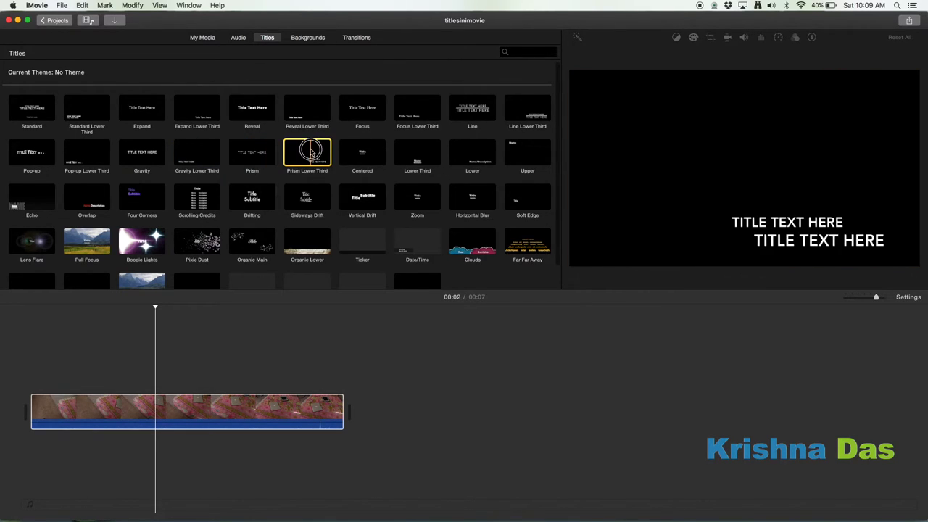
click(366, 154)
click(421, 161)
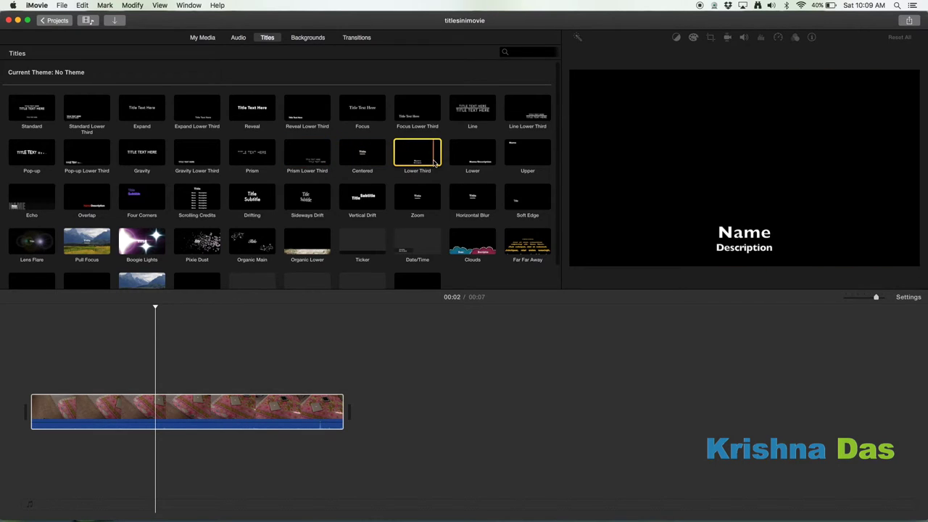
click(472, 154)
click(514, 154)
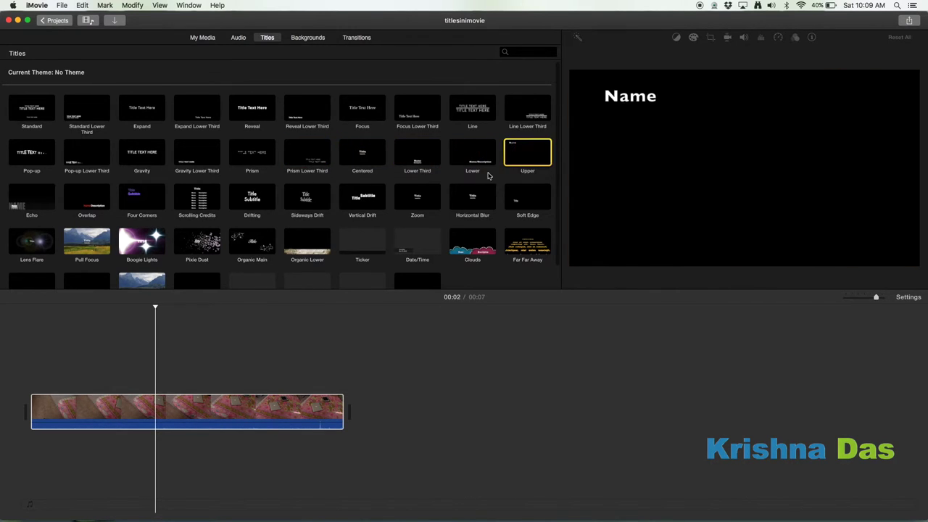
click(531, 157)
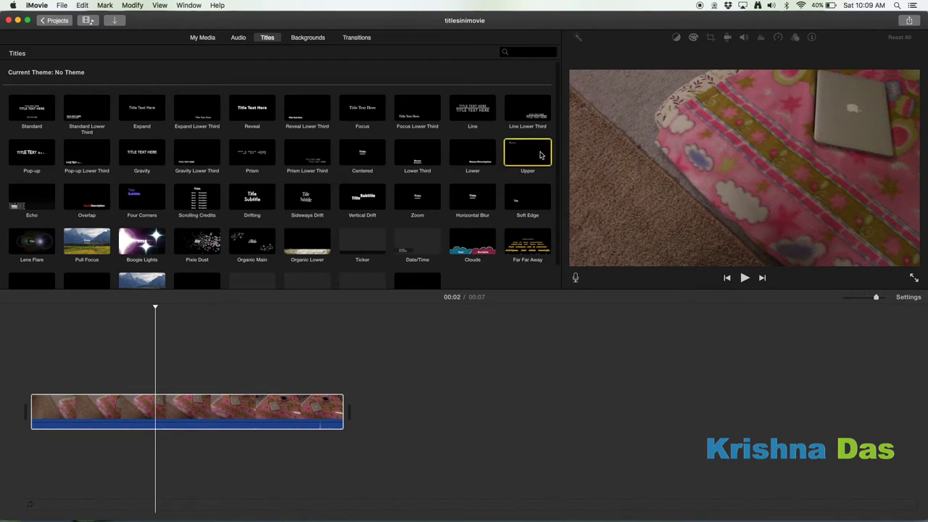
click(52, 204)
click(81, 211)
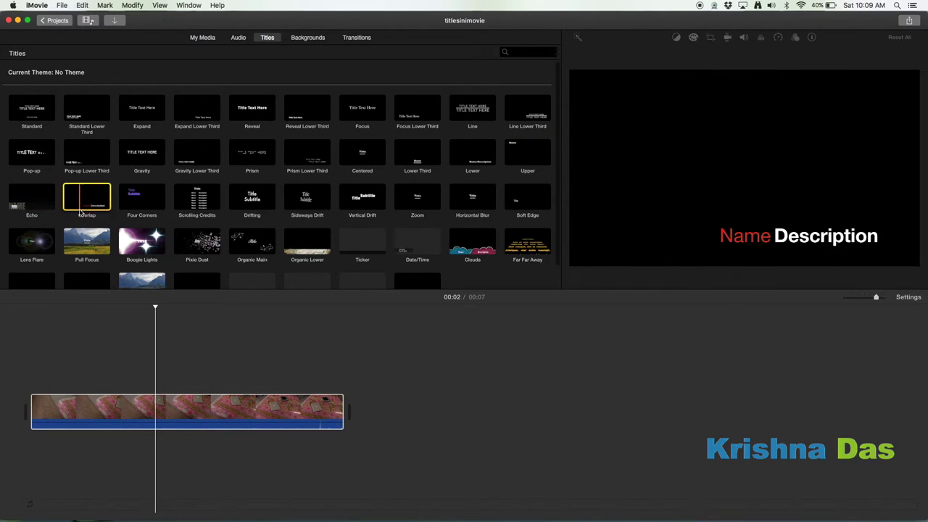
click(145, 208)
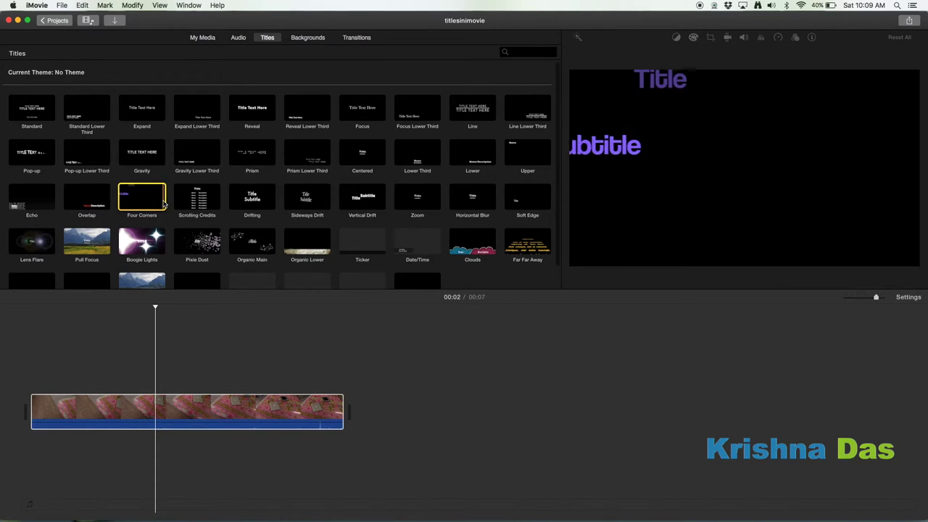
click(197, 197)
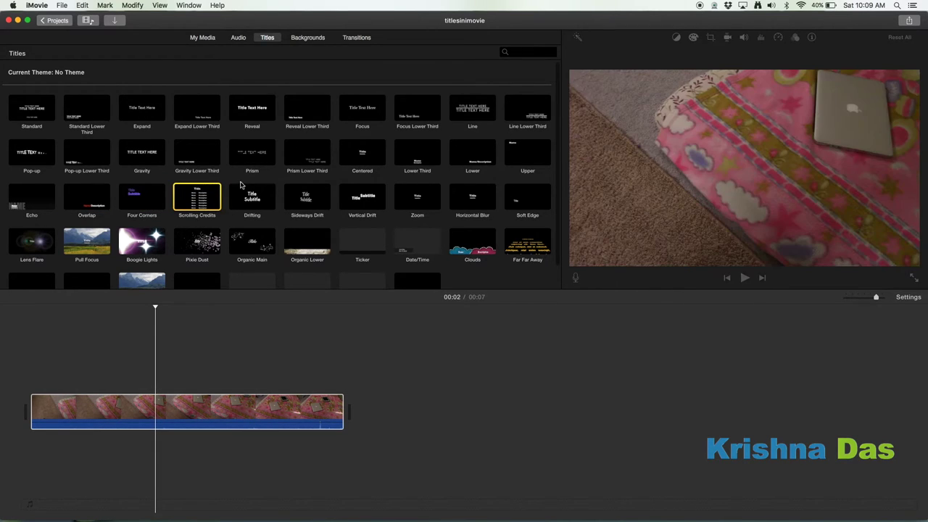
click(244, 188)
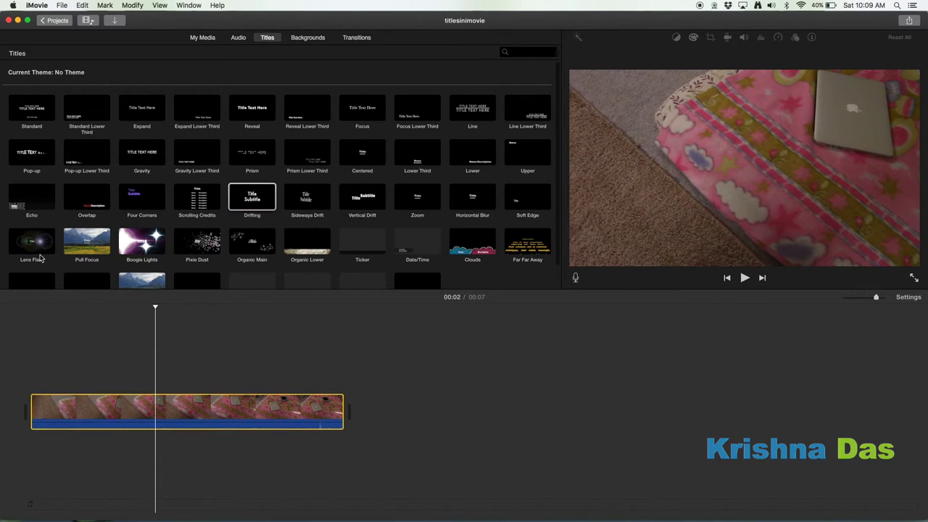
click(31, 248)
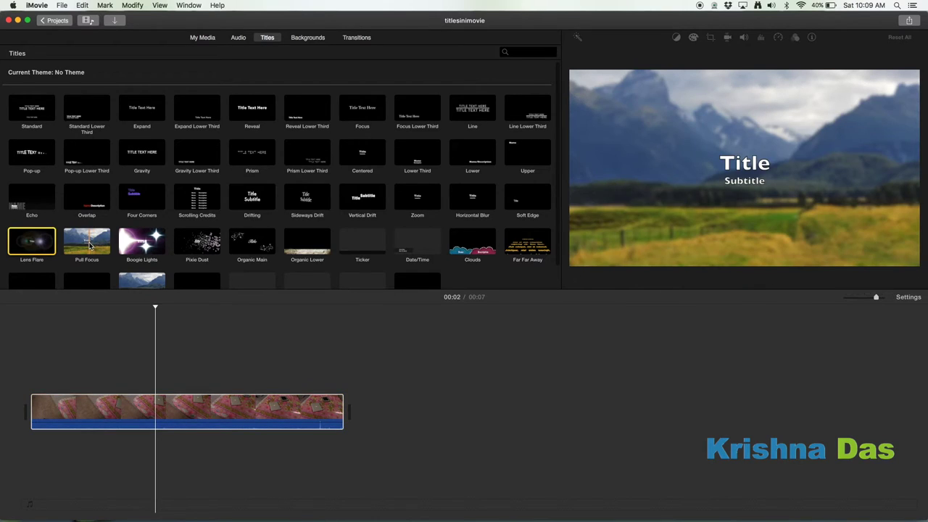
drag(89, 247, 121, 342)
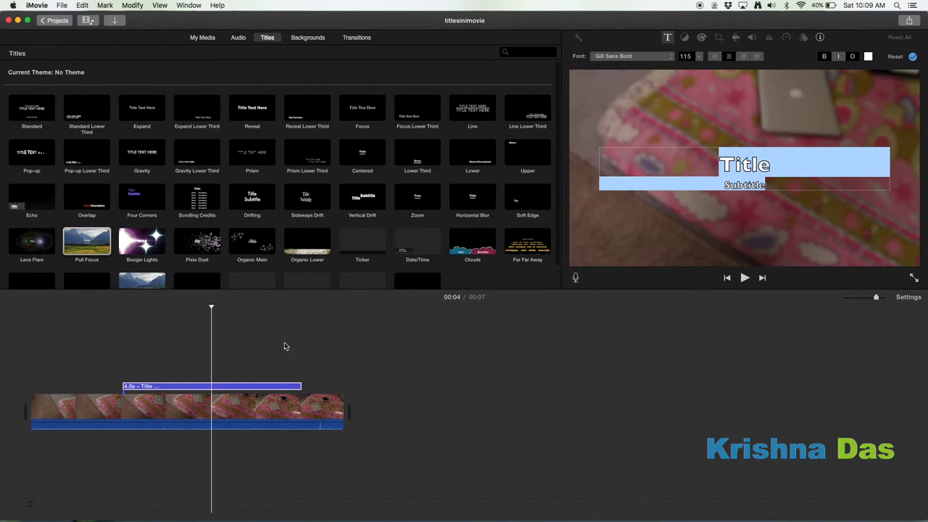
key(BackSpace)
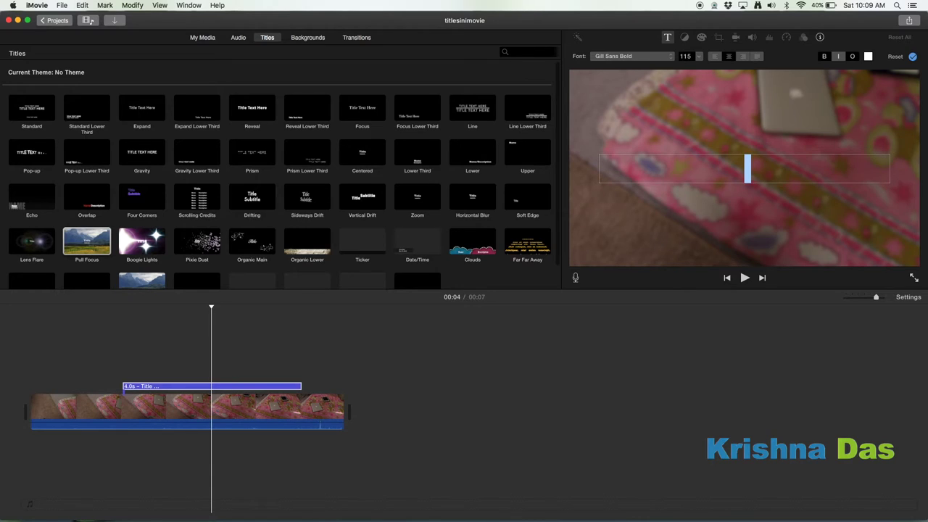
click(720, 214)
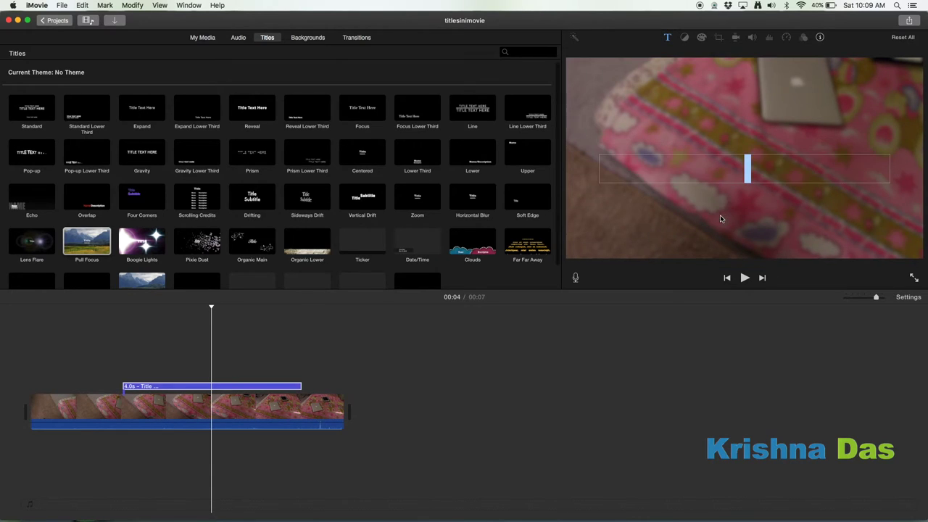
click(744, 278)
click(744, 278)
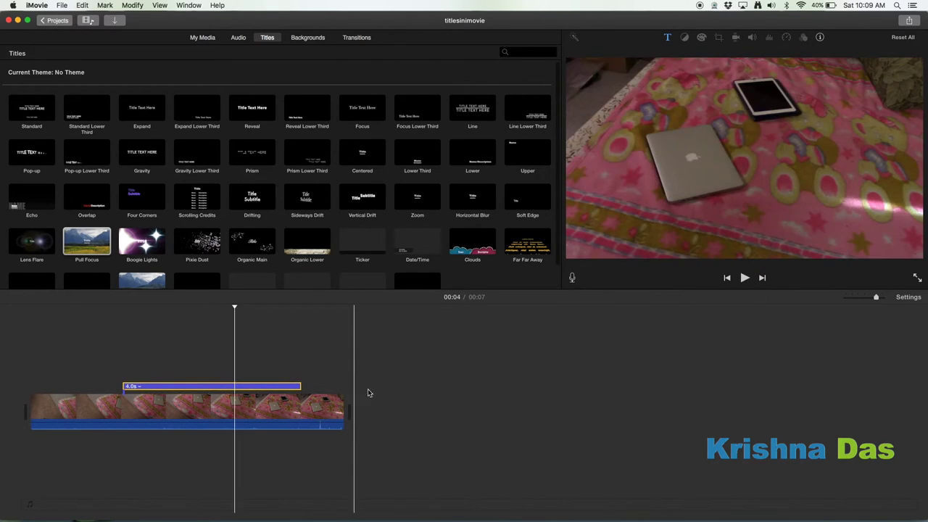
key(BackSpace)
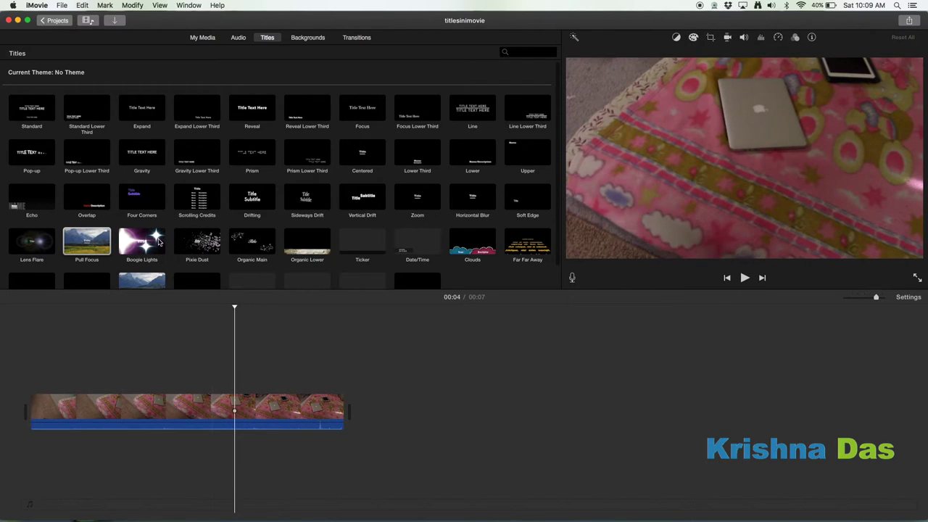
click(145, 243)
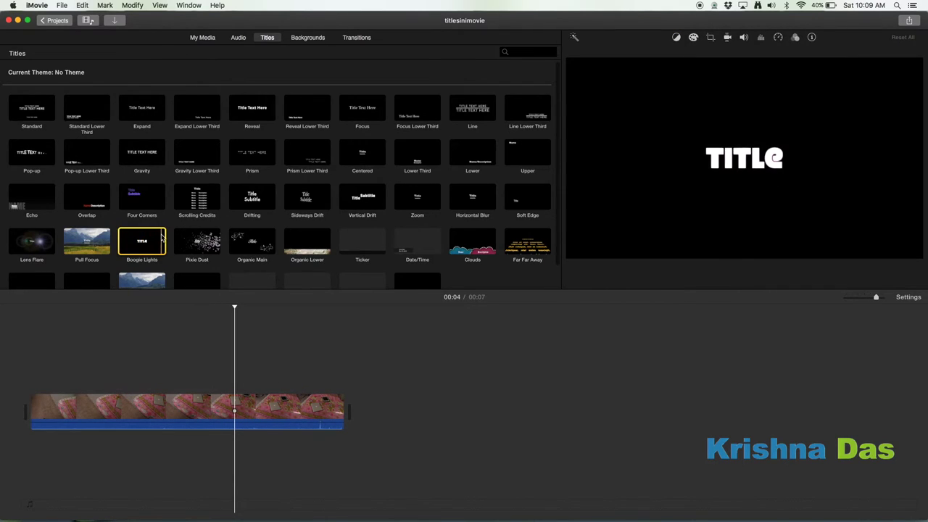
click(204, 237)
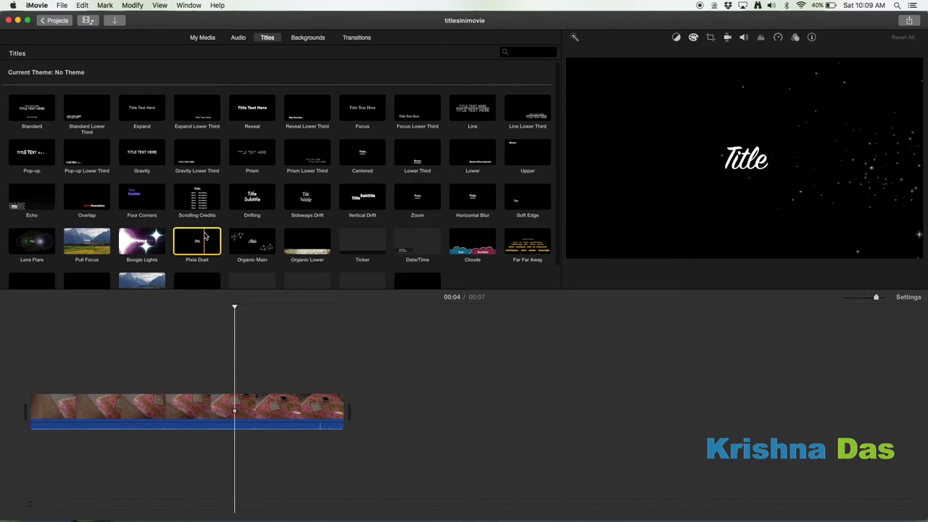
click(265, 241)
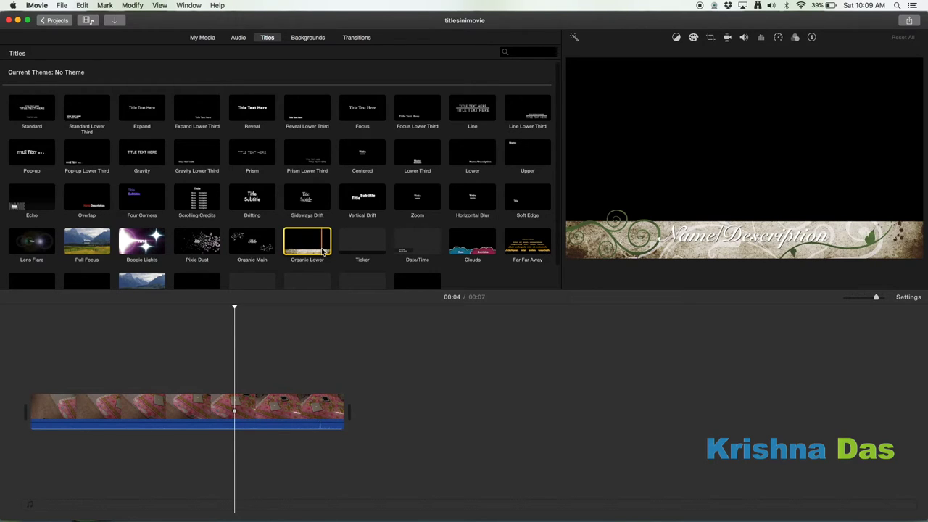
click(381, 245)
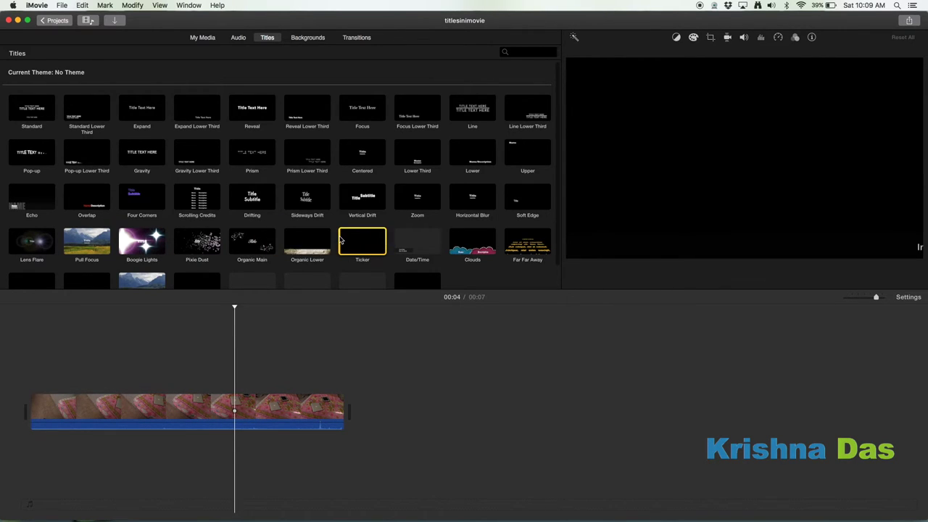
click(415, 244)
click(456, 246)
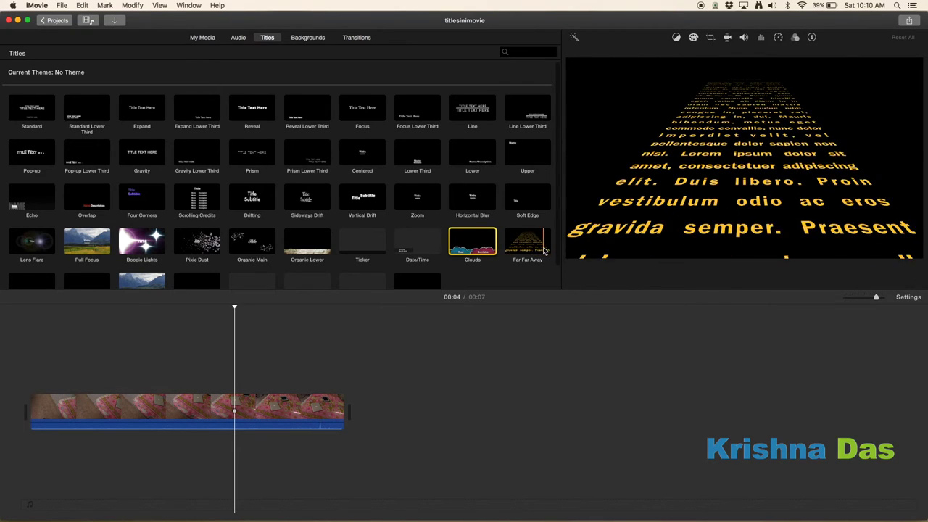
scroll(539, 249, down, 1)
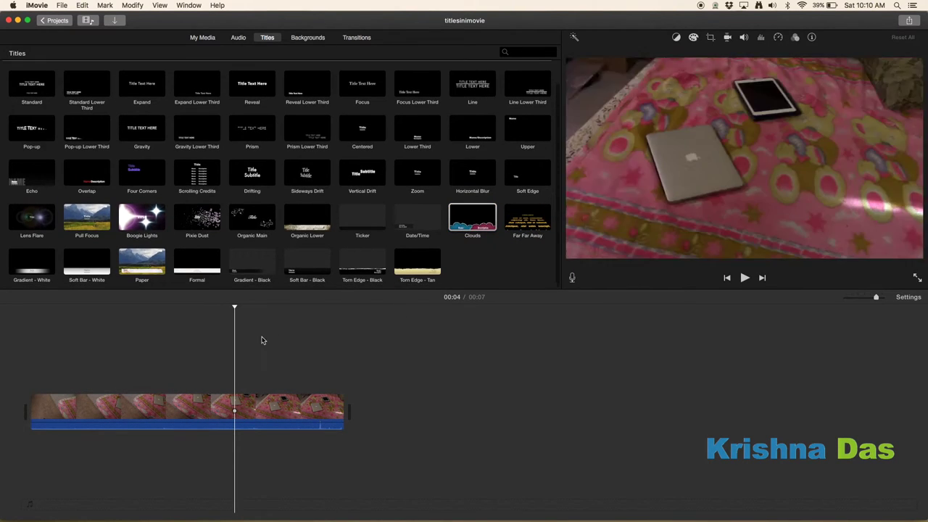
click(25, 277)
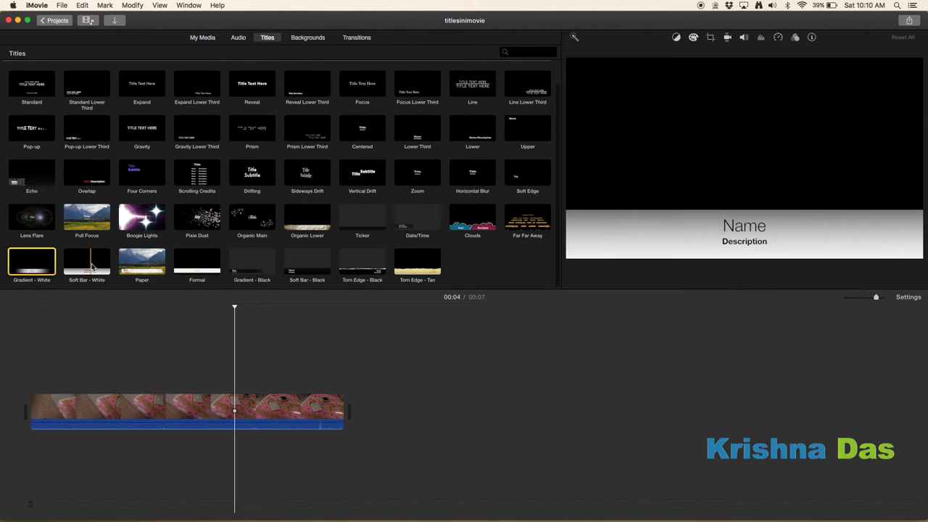
click(154, 268)
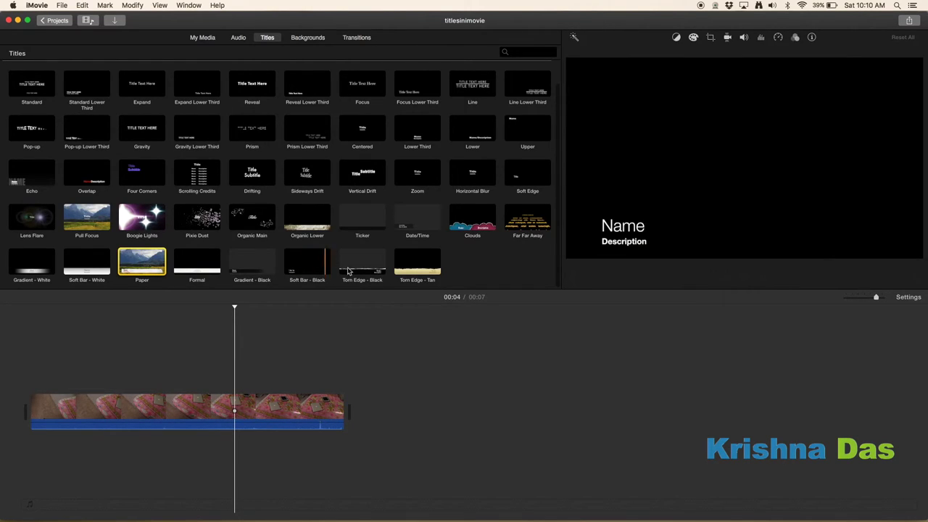
scroll(359, 265, up, 1)
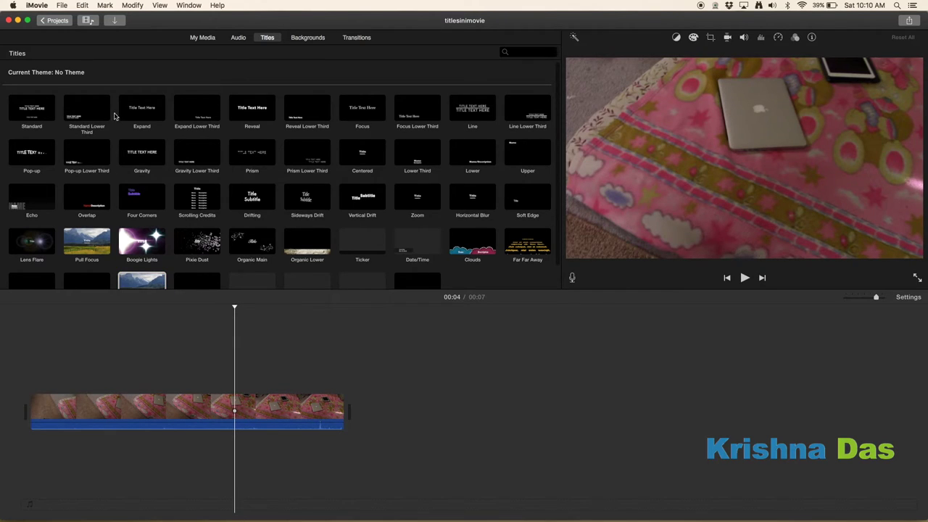
click(48, 119)
drag(47, 119, 374, 400)
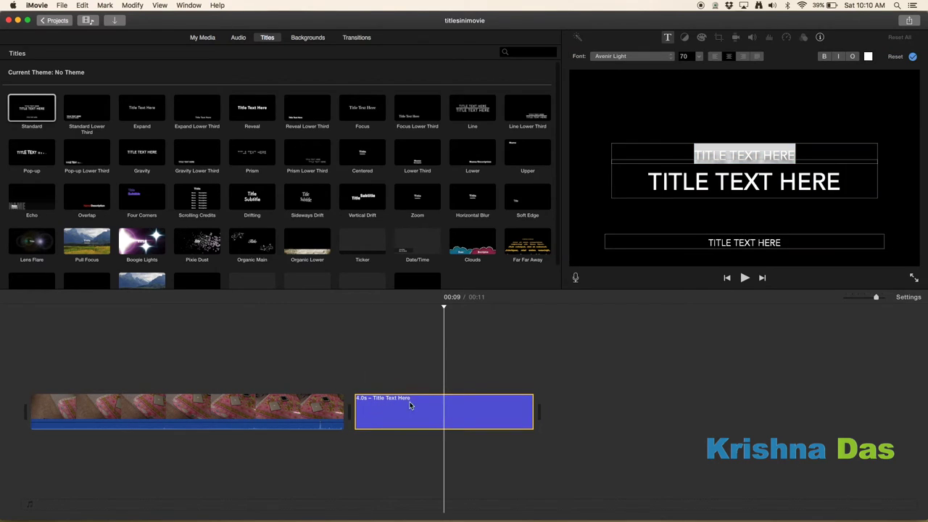
key(super+z)
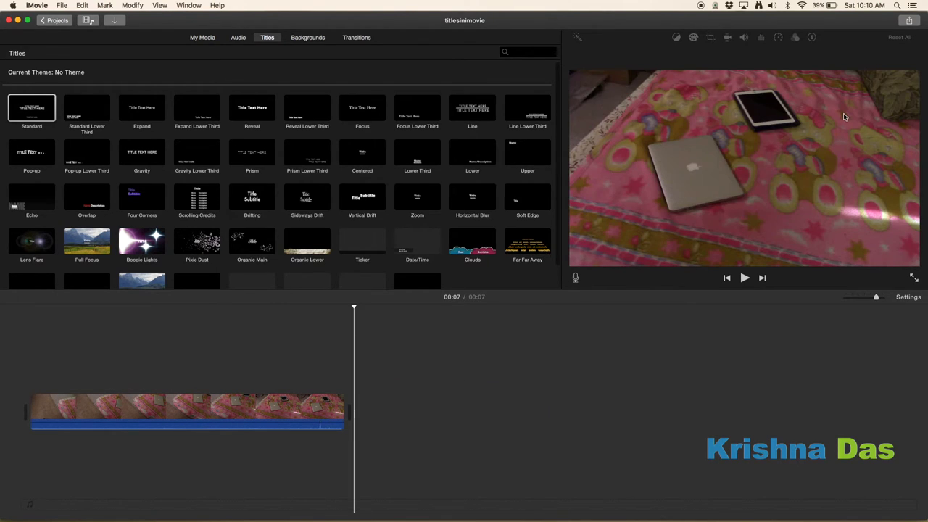
key(super+shift+z)
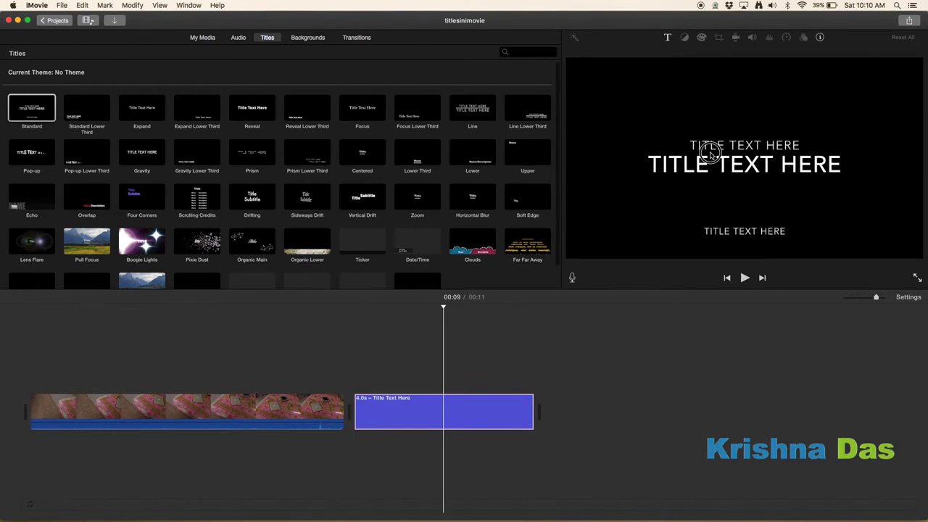
click(711, 155)
key(super+a)
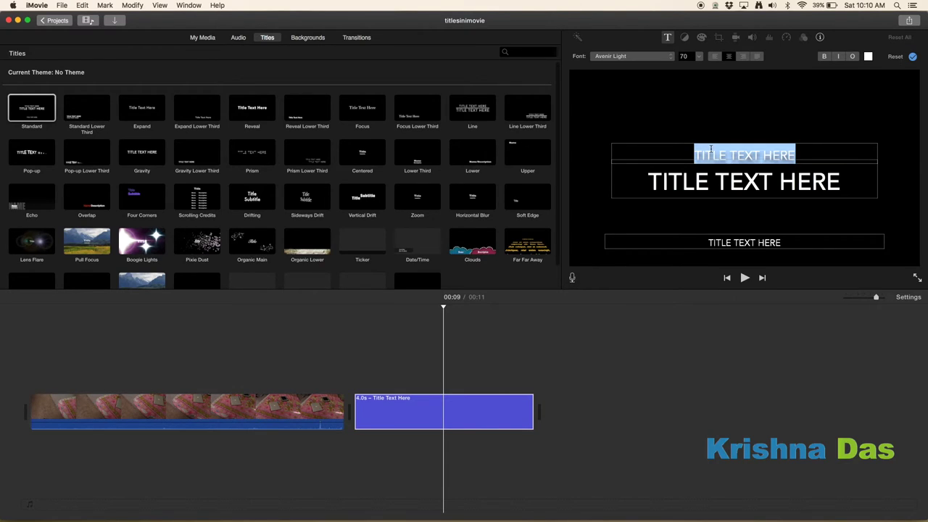
key(BackSpace)
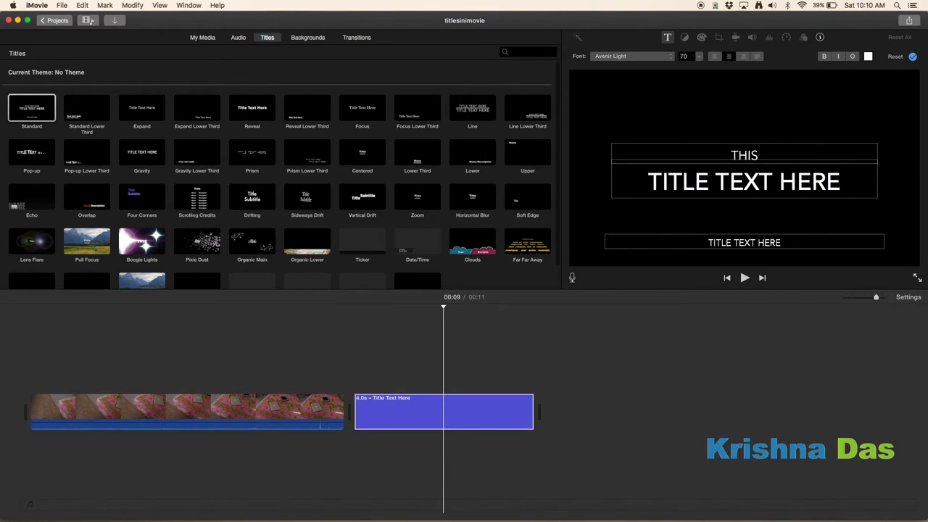
text(THIS IS TEST.)
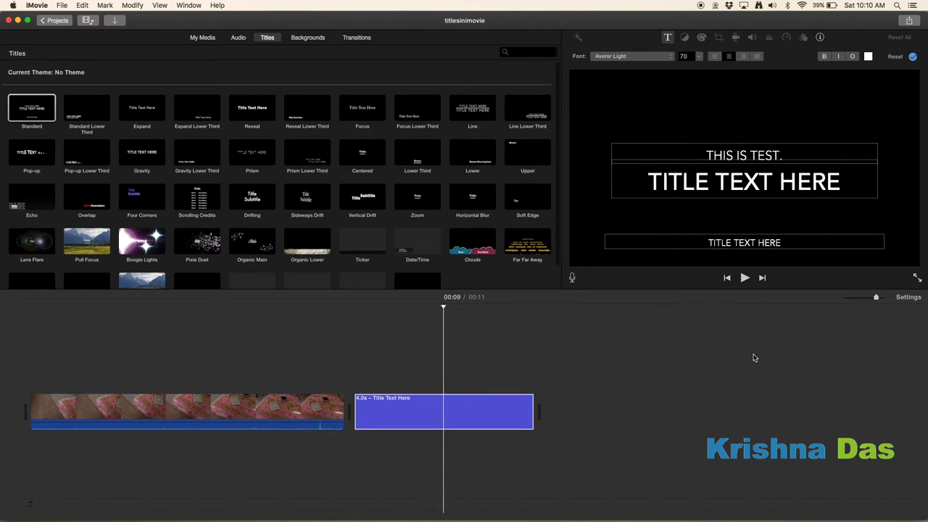
click(754, 357)
click(744, 278)
click(745, 285)
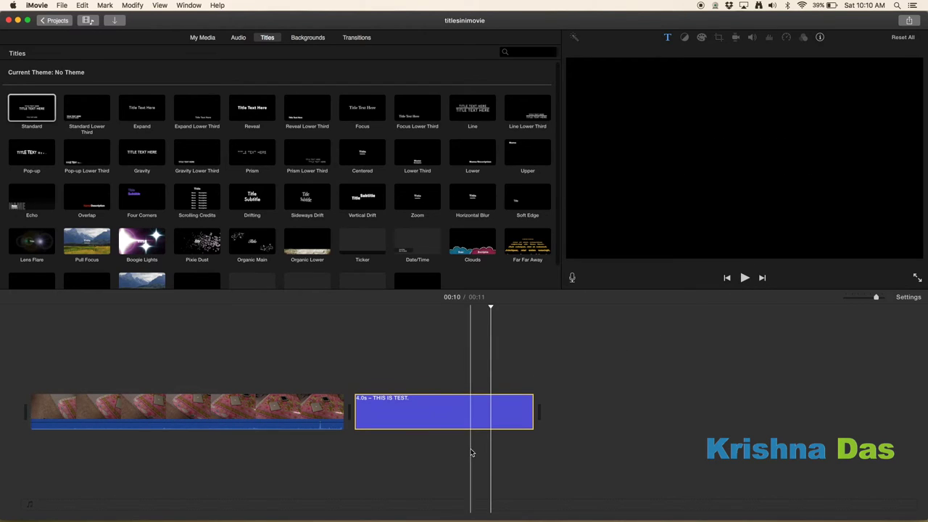
click(467, 423)
key(Delete)
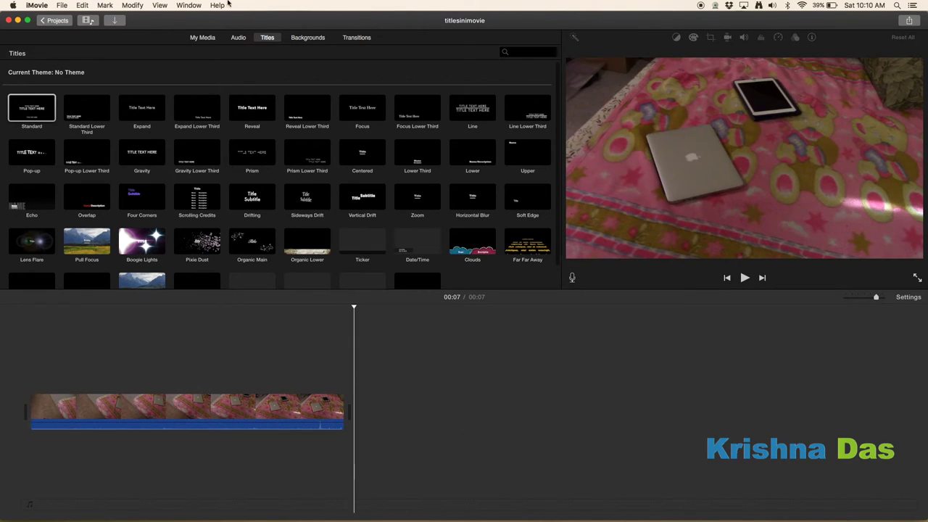
Try the Red, Stars and Retro backgrounds after the video clip, removing each one
click(303, 41)
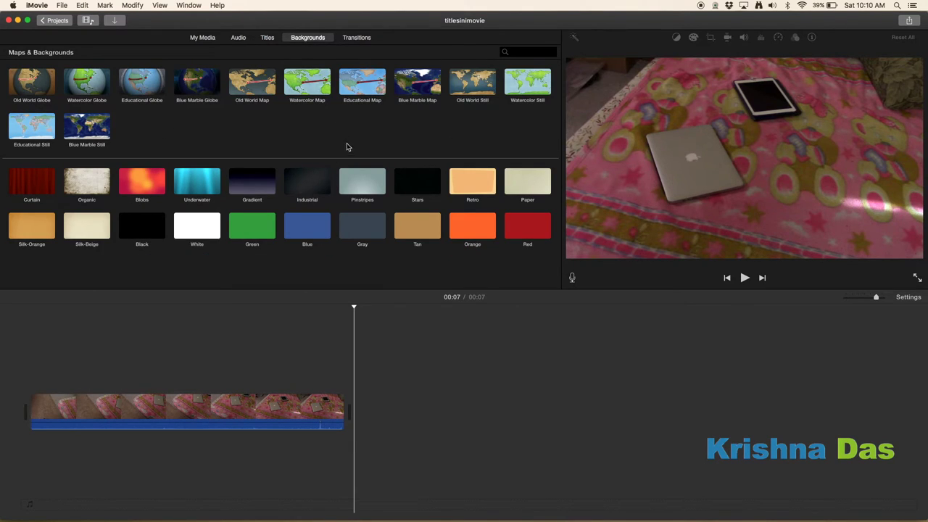
drag(527, 226, 357, 409)
key(Delete)
drag(428, 181, 413, 409)
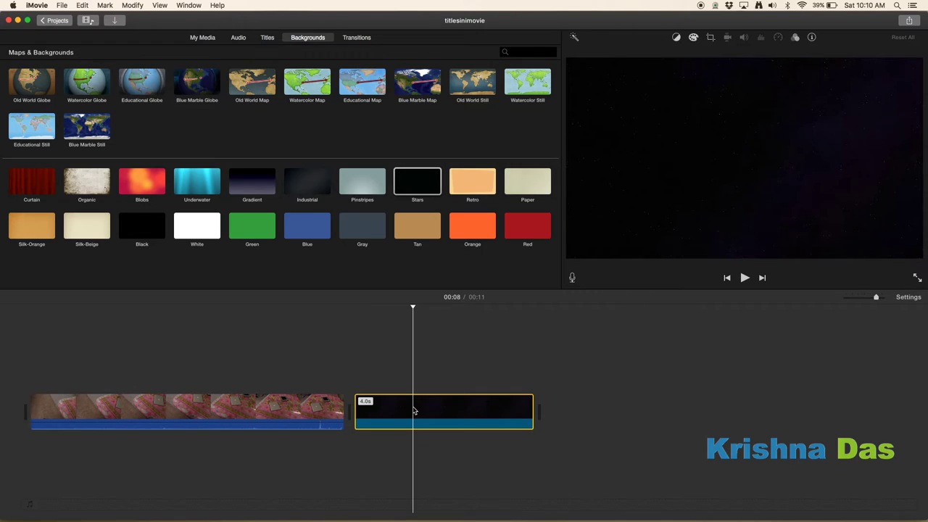
key(Delete)
drag(470, 182, 364, 404)
key(Delete)
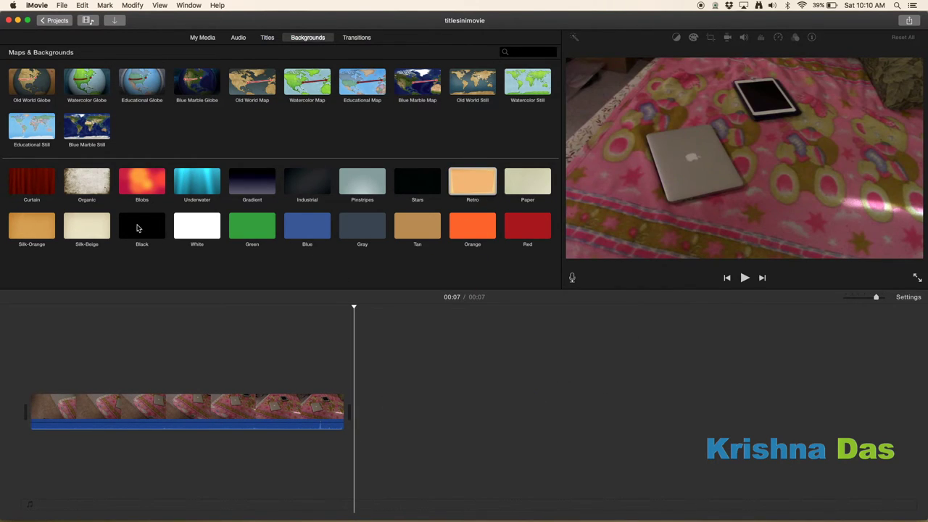
Try and remove the Silk-Beige background, then preview the Blobs and Gradient backgrounds
drag(98, 241, 377, 422)
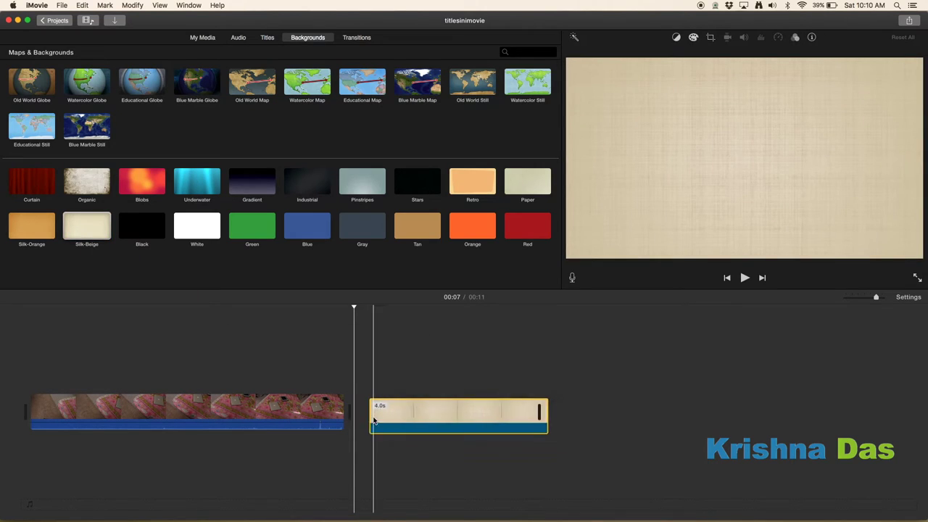
key(Delete)
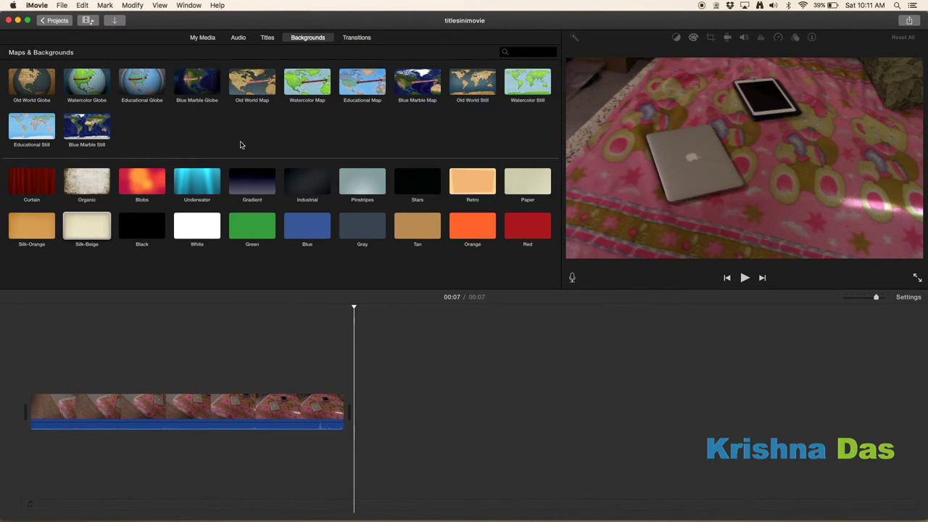
click(161, 187)
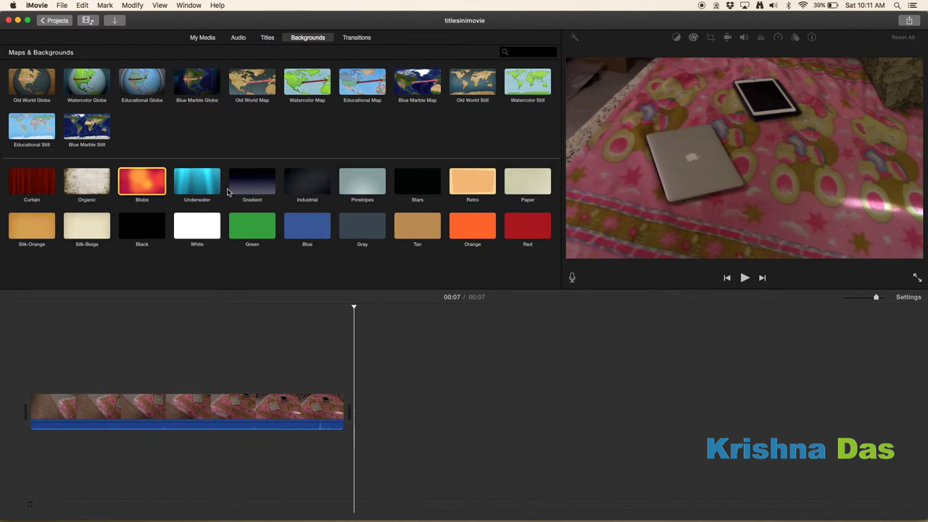
click(252, 185)
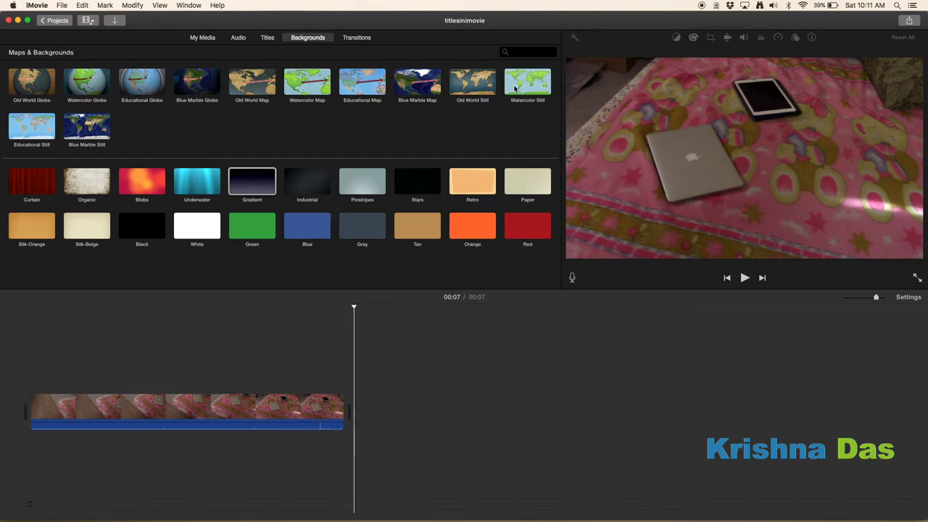
Add a Blue Marble Map route to Abilene, preview it, then replace it with a Blue Marble Globe clip
drag(414, 94, 443, 435)
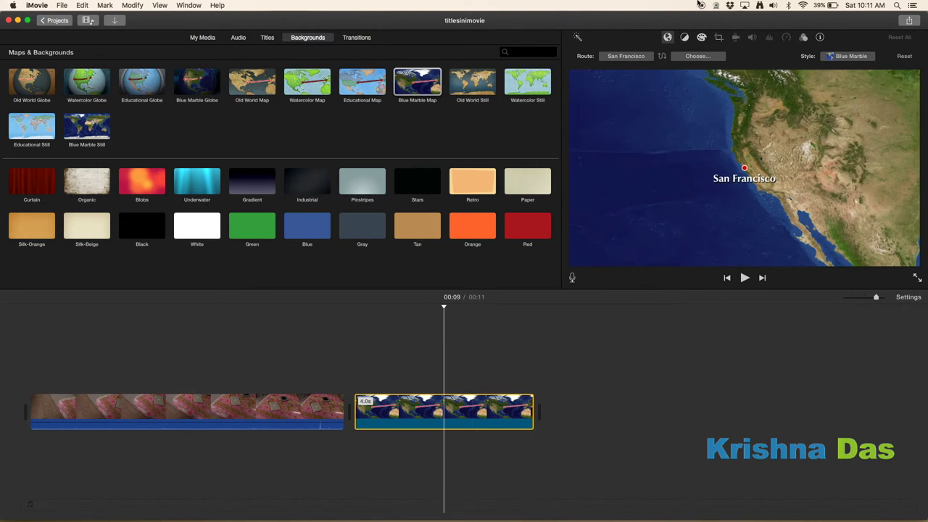
click(698, 56)
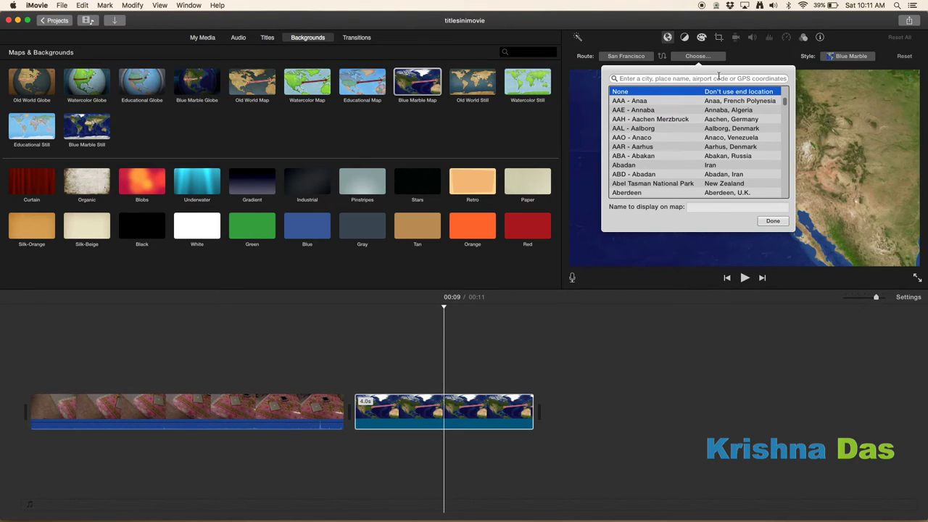
scroll(718, 109, down, 3)
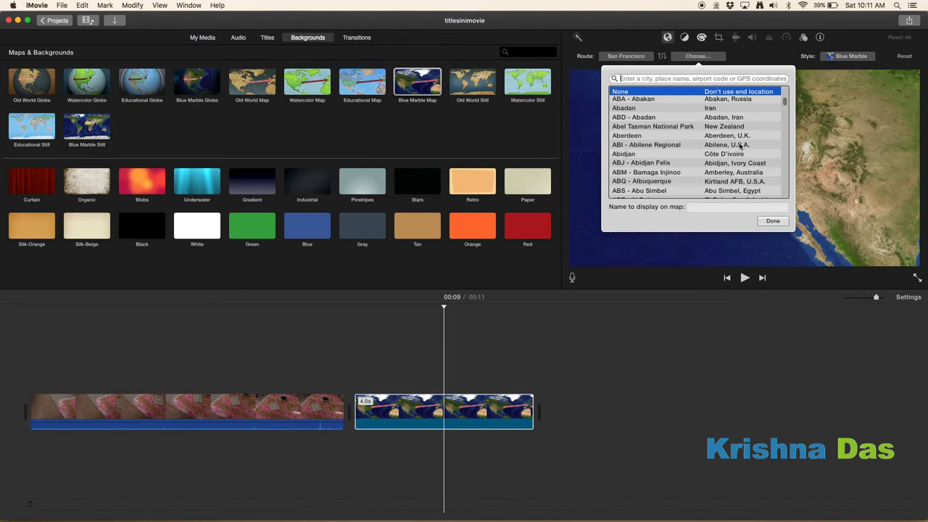
click(741, 145)
click(772, 220)
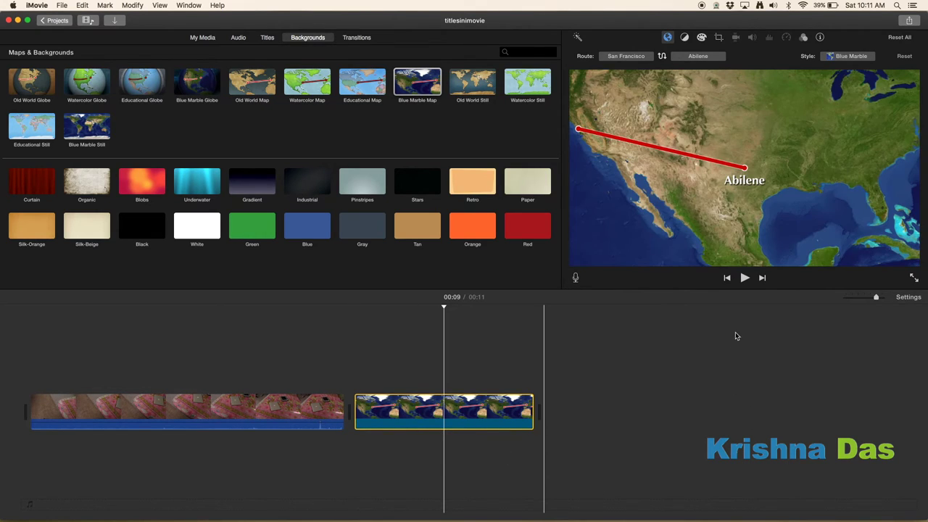
click(745, 279)
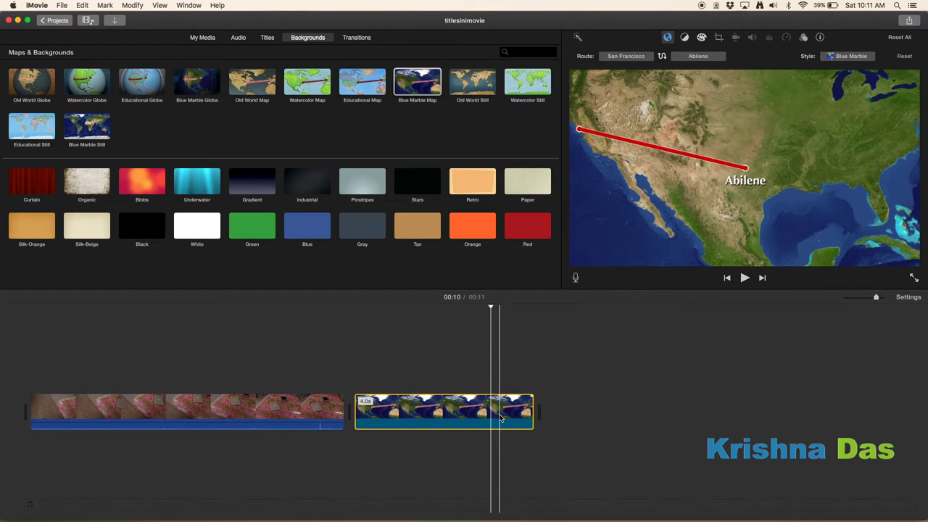
key(Delete)
drag(185, 99, 370, 396)
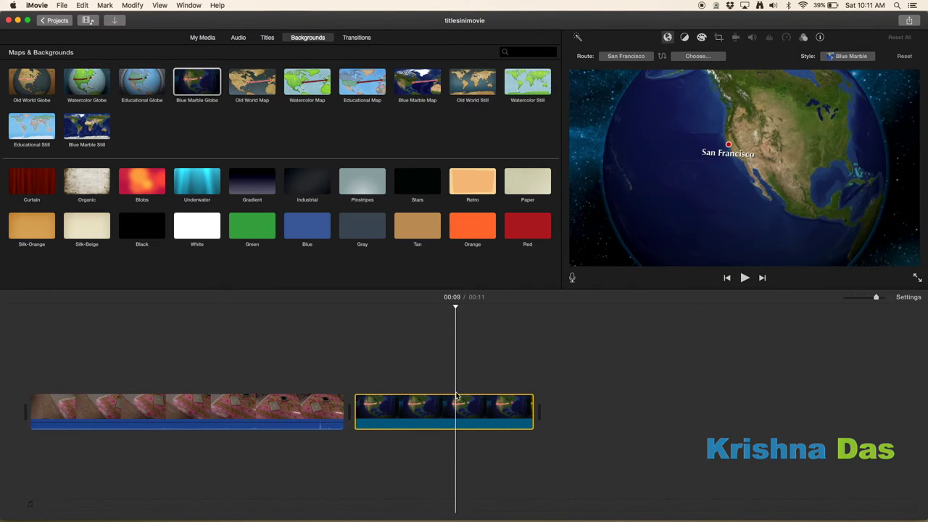
Delete the Blue Marble Globe clip, then add and remove Watercolor Still and Old World Globe clips
key(Delete)
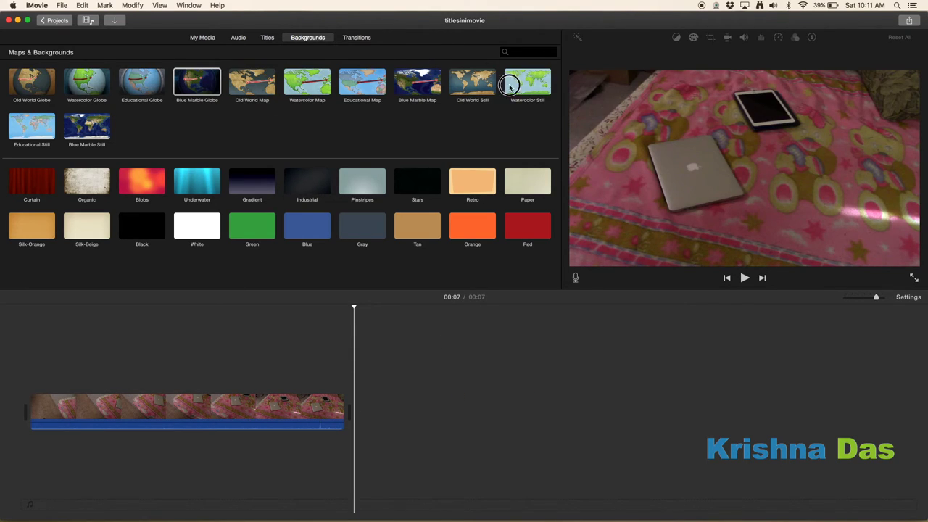
drag(508, 83, 369, 404)
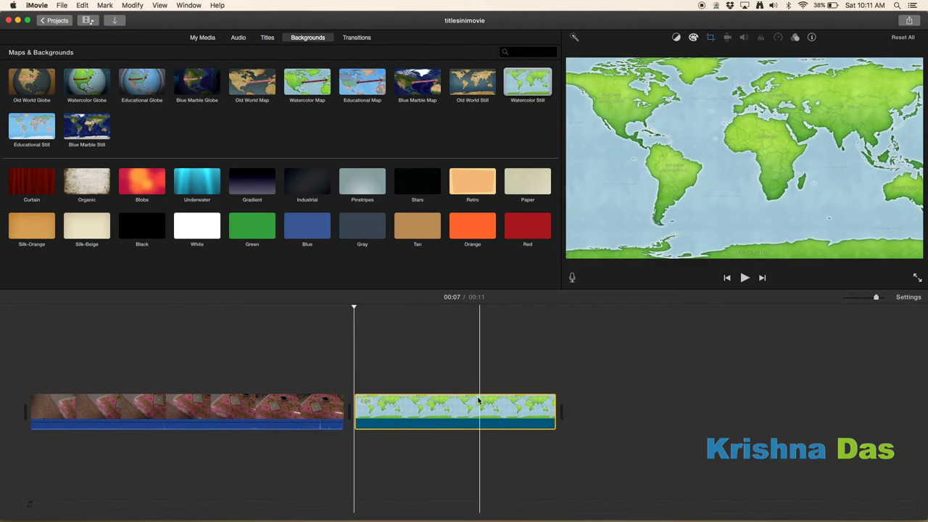
key(Delete)
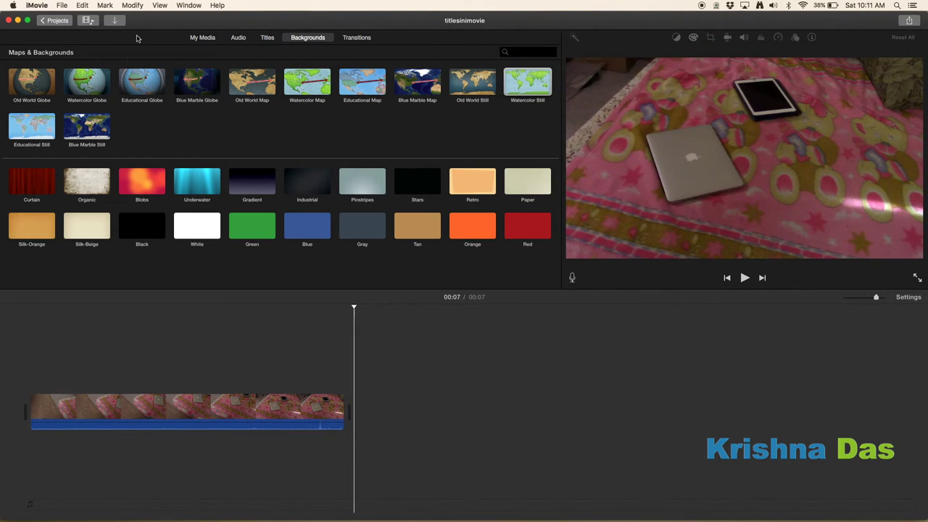
drag(31, 84, 404, 411)
click(429, 406)
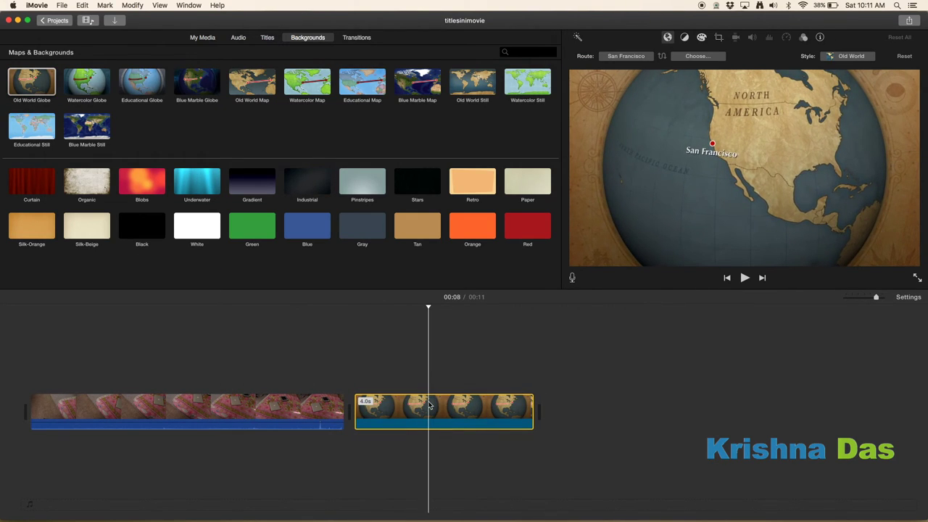
key(Delete)
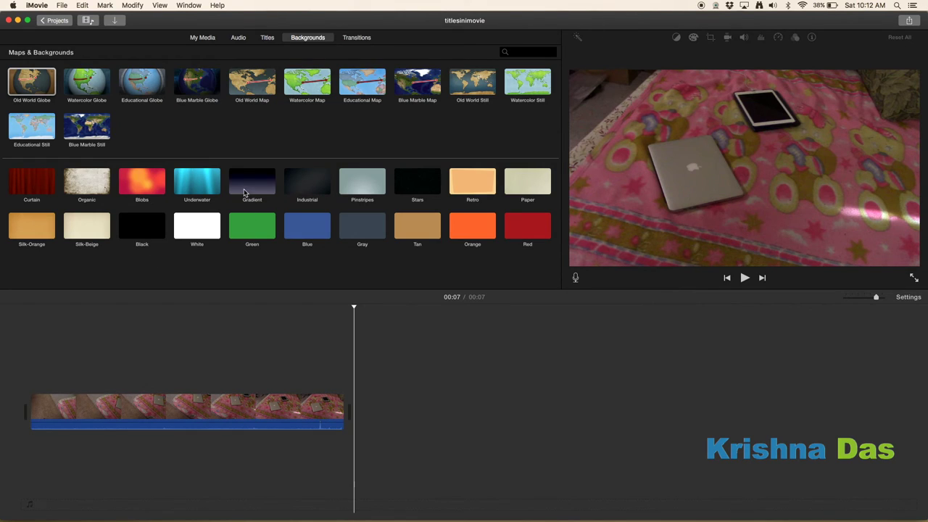
click(266, 89)
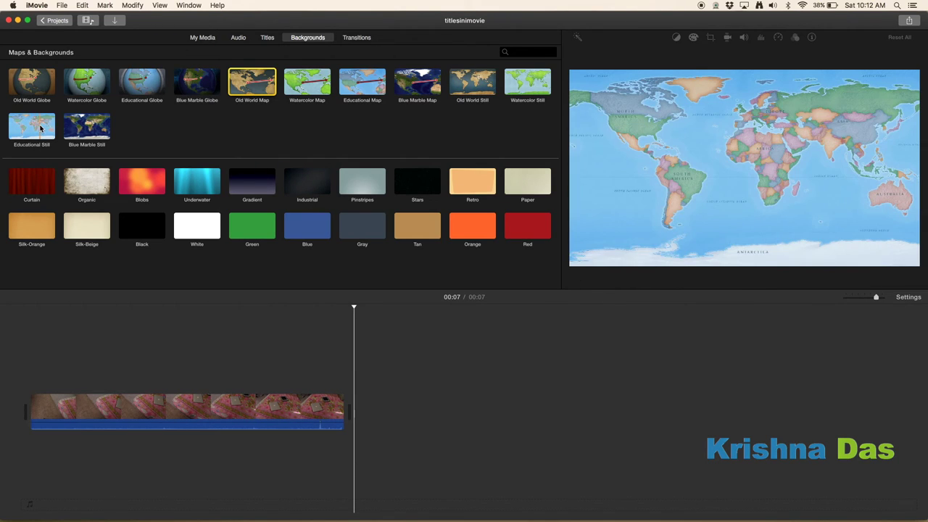
drag(47, 131, 370, 408)
click(394, 397)
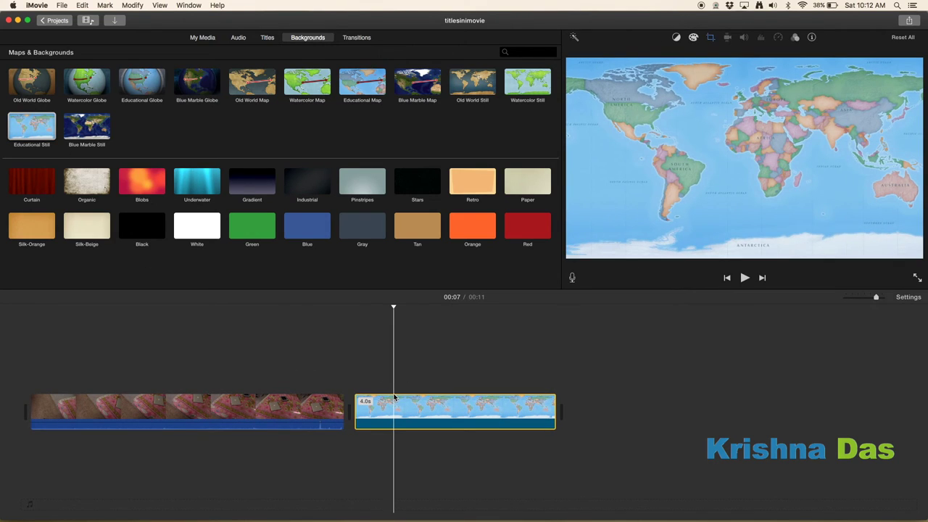
key(Delete)
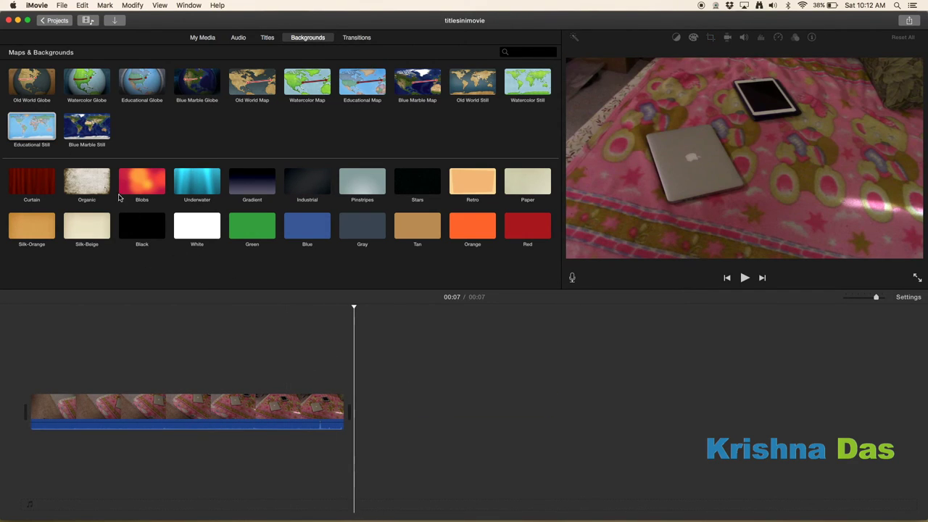
click(93, 138)
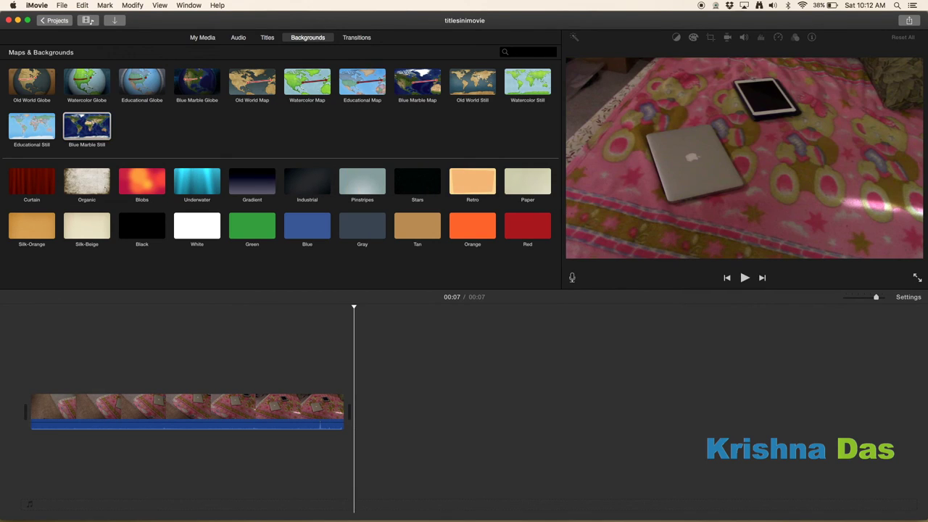
click(57, 223)
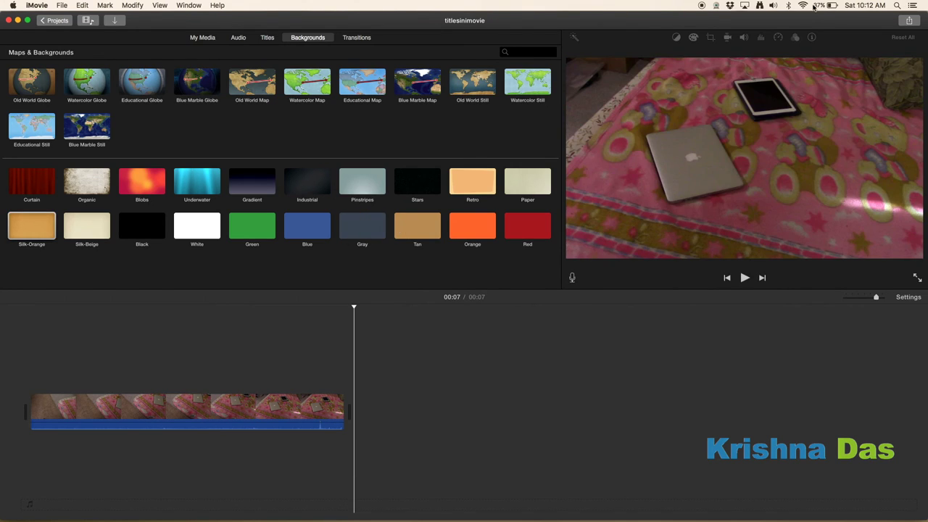
click(420, 226)
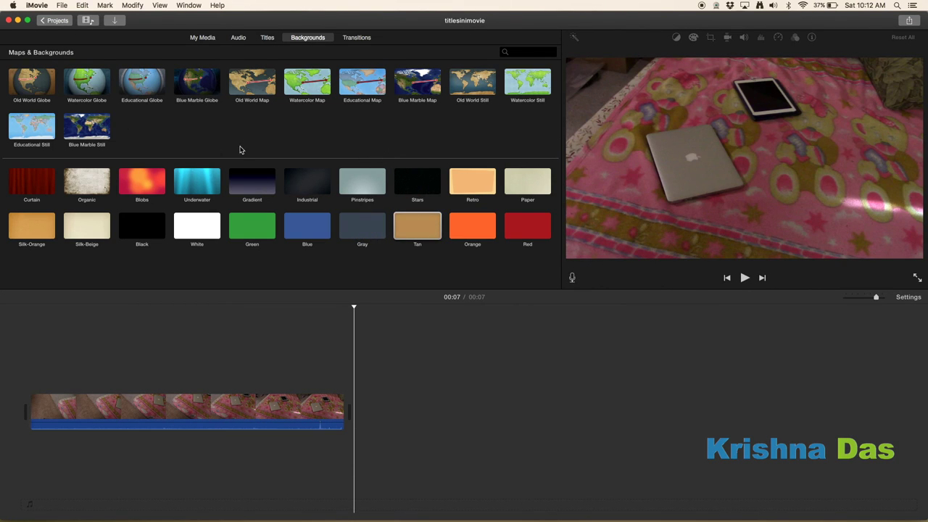
click(240, 88)
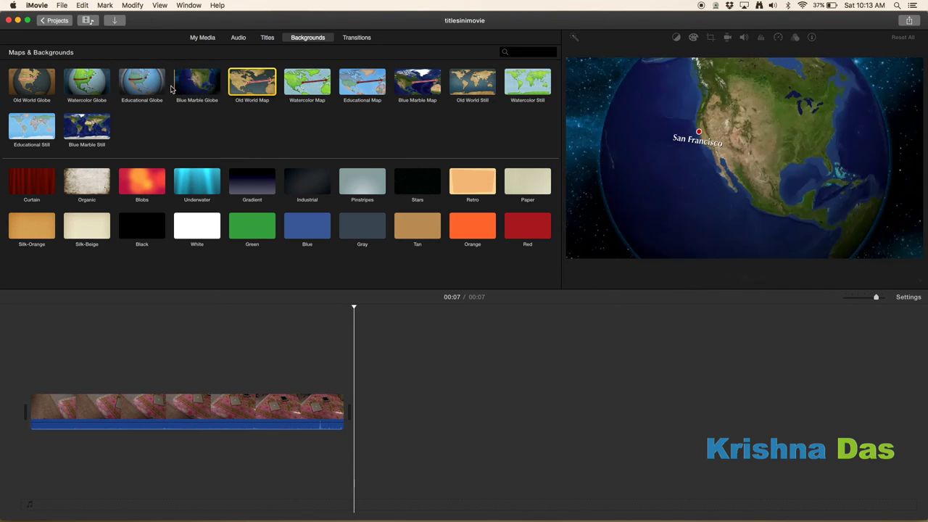
Add a Blobs background after the video and place a Prism Lower Third title over it
click(157, 182)
drag(157, 182, 375, 407)
click(264, 37)
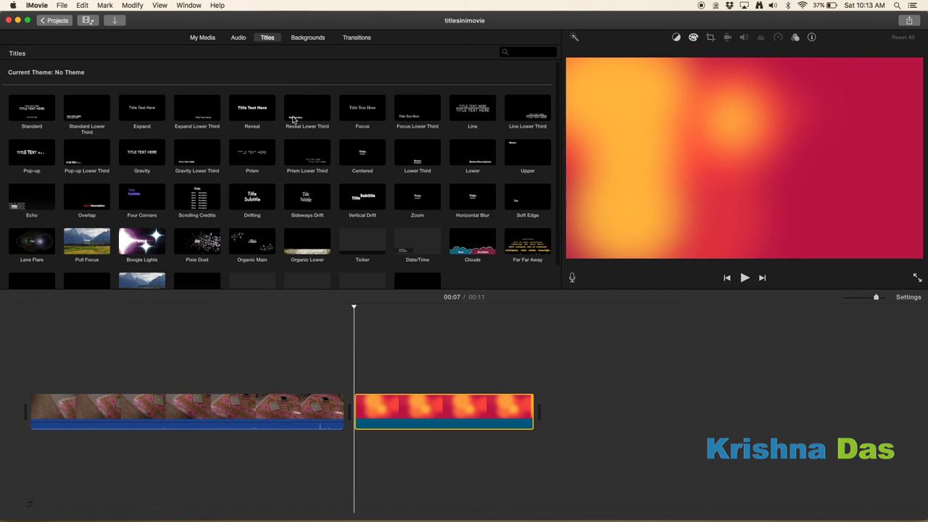
drag(291, 148, 435, 356)
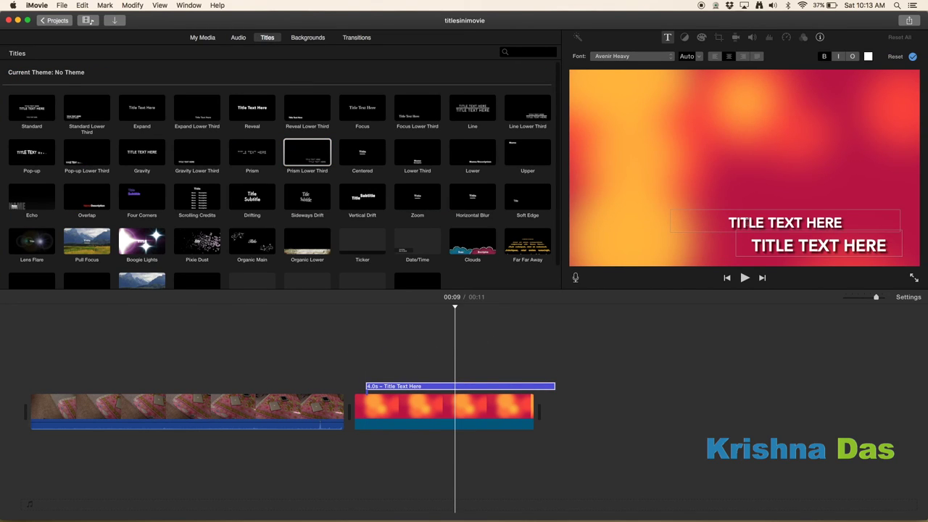
Edit the title text, then delete the title and lengthen the Blobs clip
double_click(717, 219)
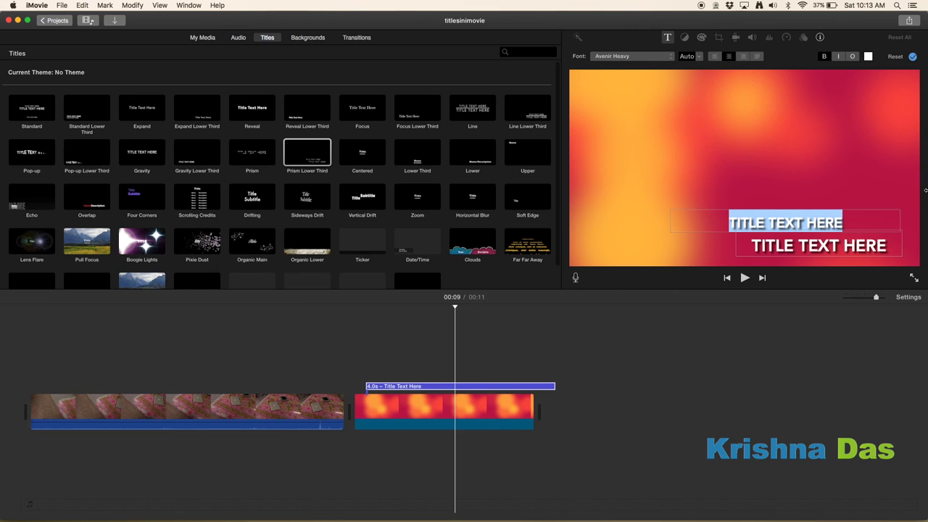
click(926, 190)
click(700, 430)
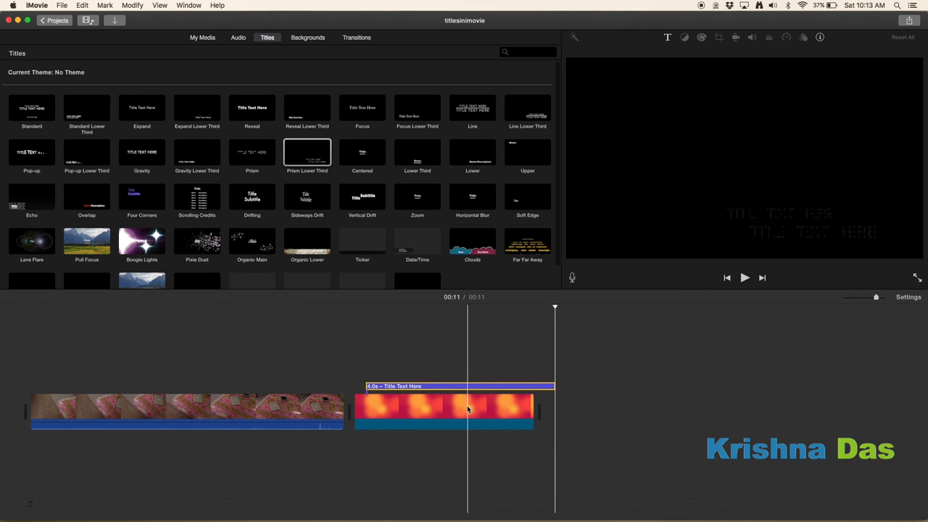
drag(472, 385, 462, 383)
key(Delete)
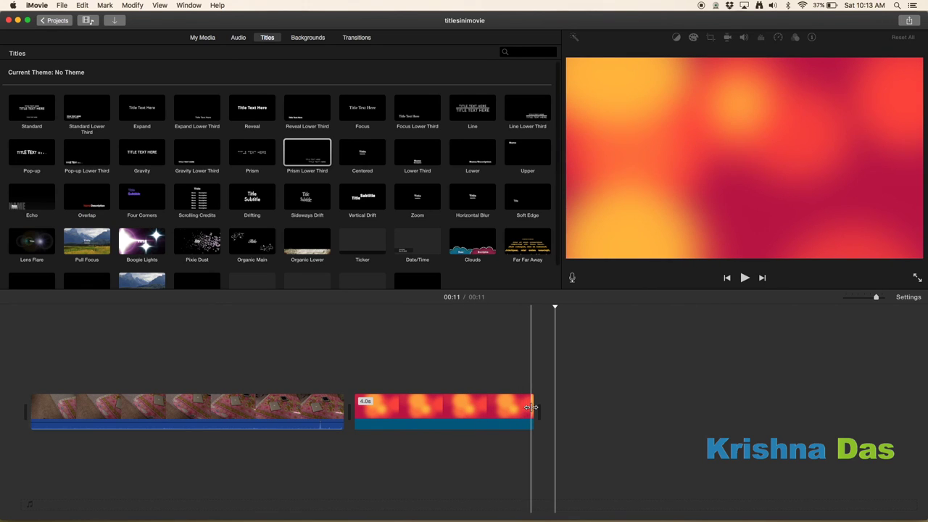
drag(533, 407, 926, 359)
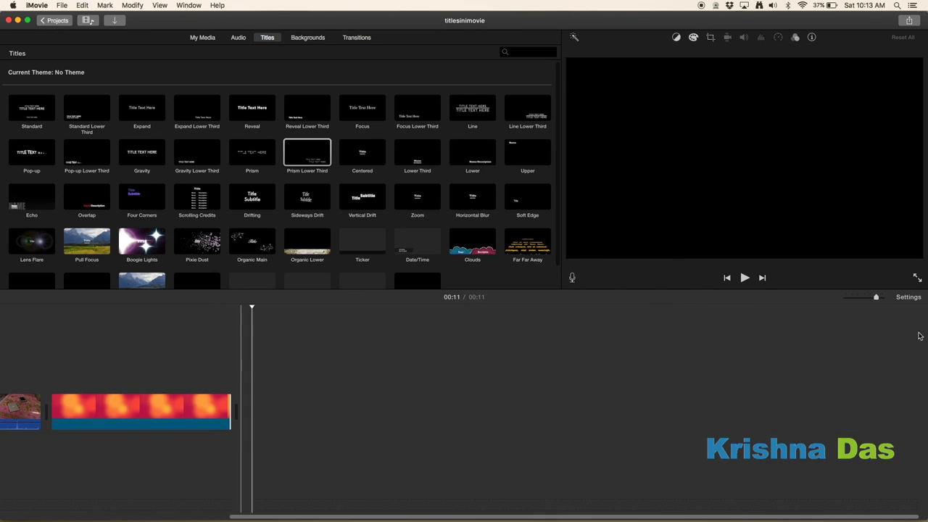
Zoom the timeline out to show the whole project and delete the Blobs background clip
drag(876, 297, 853, 299)
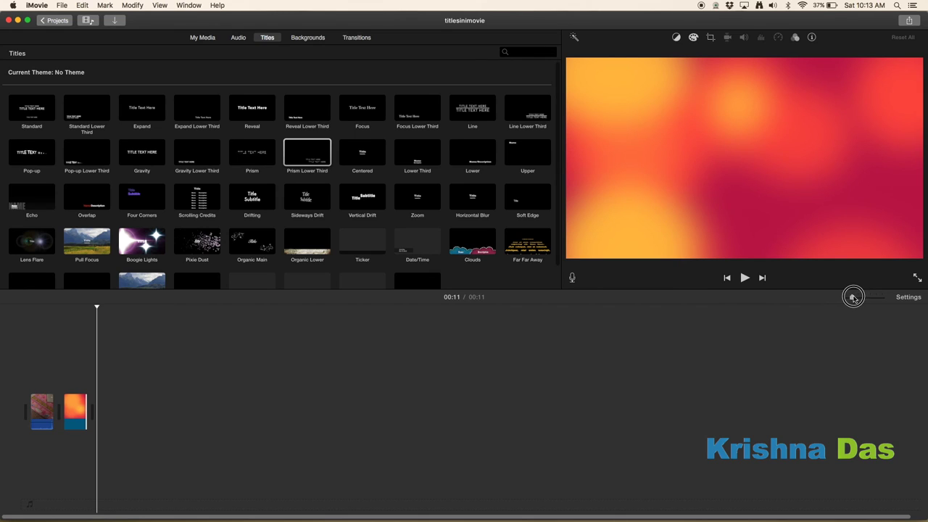
drag(853, 298, 856, 296)
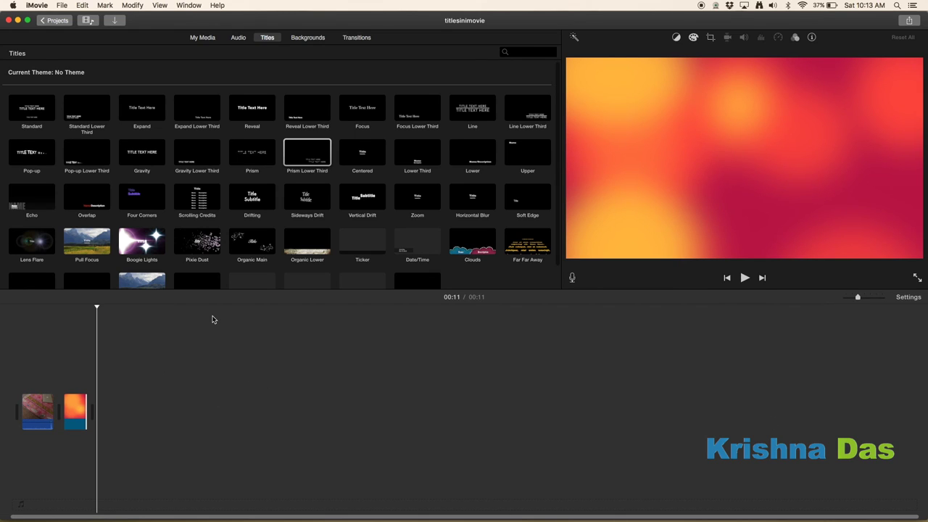
key(Delete)
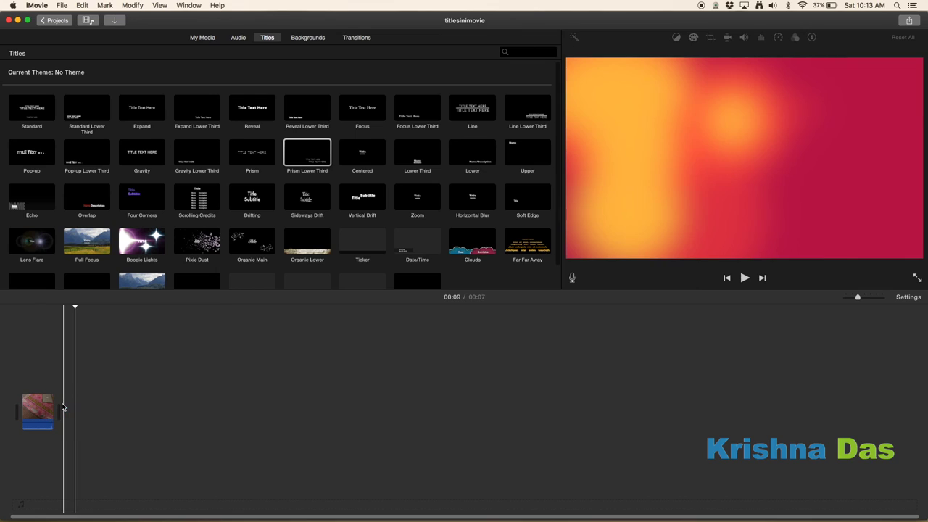